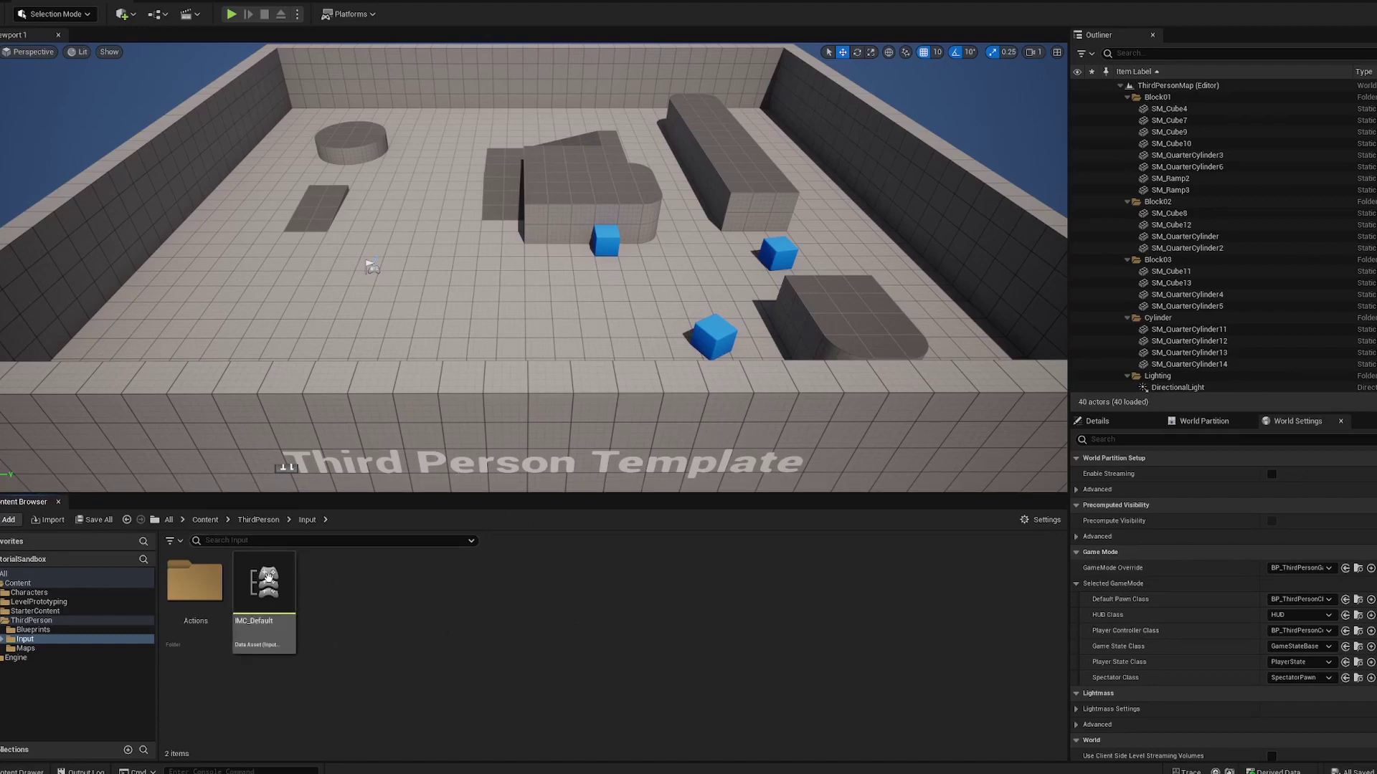
Add a new Input Action asset named IA_Ctrl to the Actions folder.
double_click(269, 578)
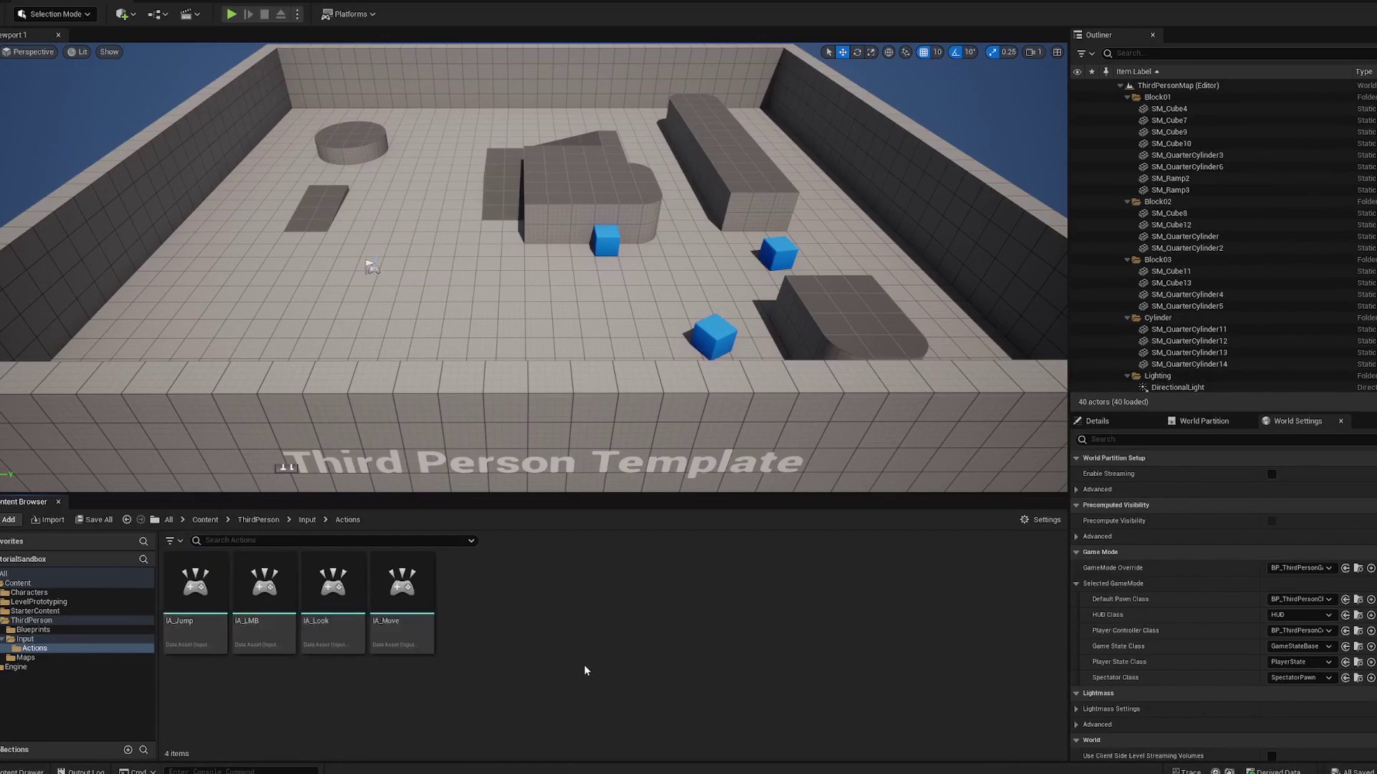
right_click(516, 611)
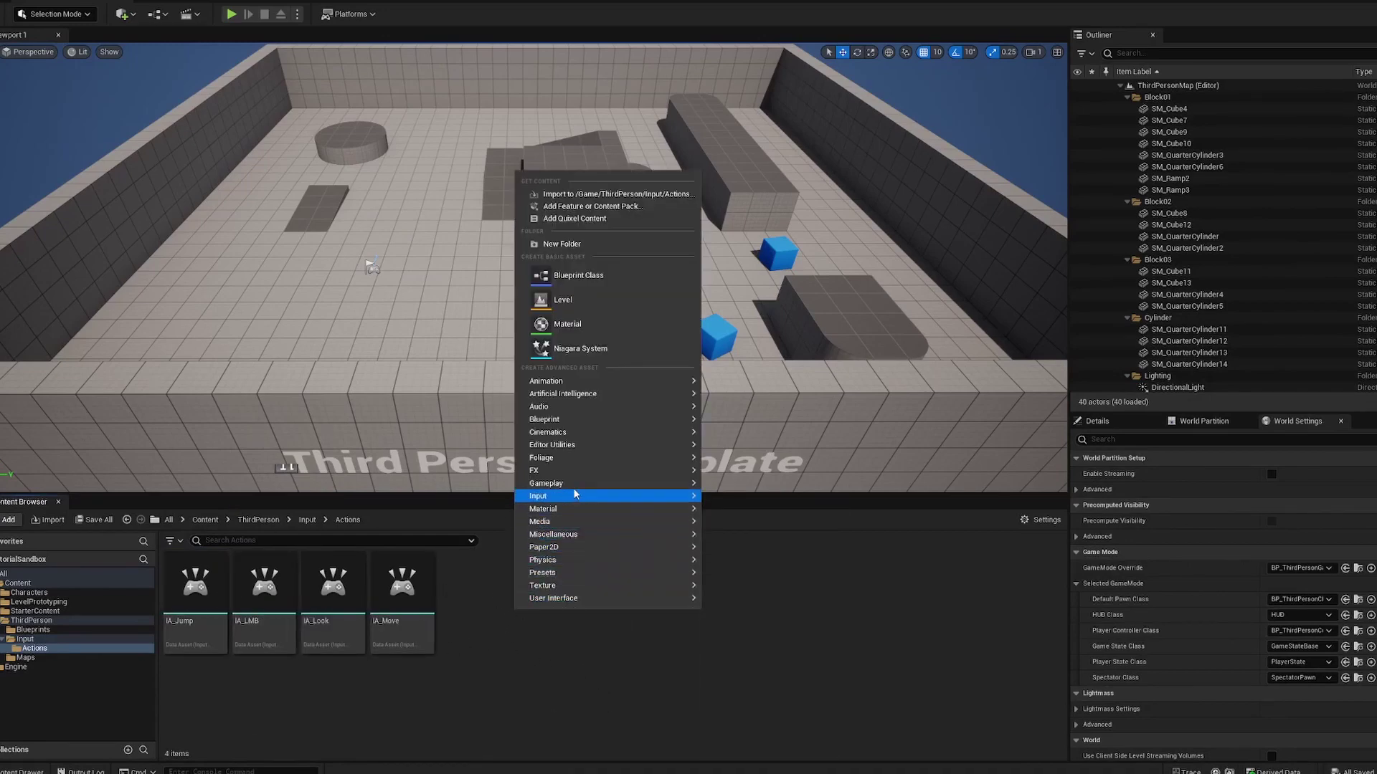
mouse_move(566, 488)
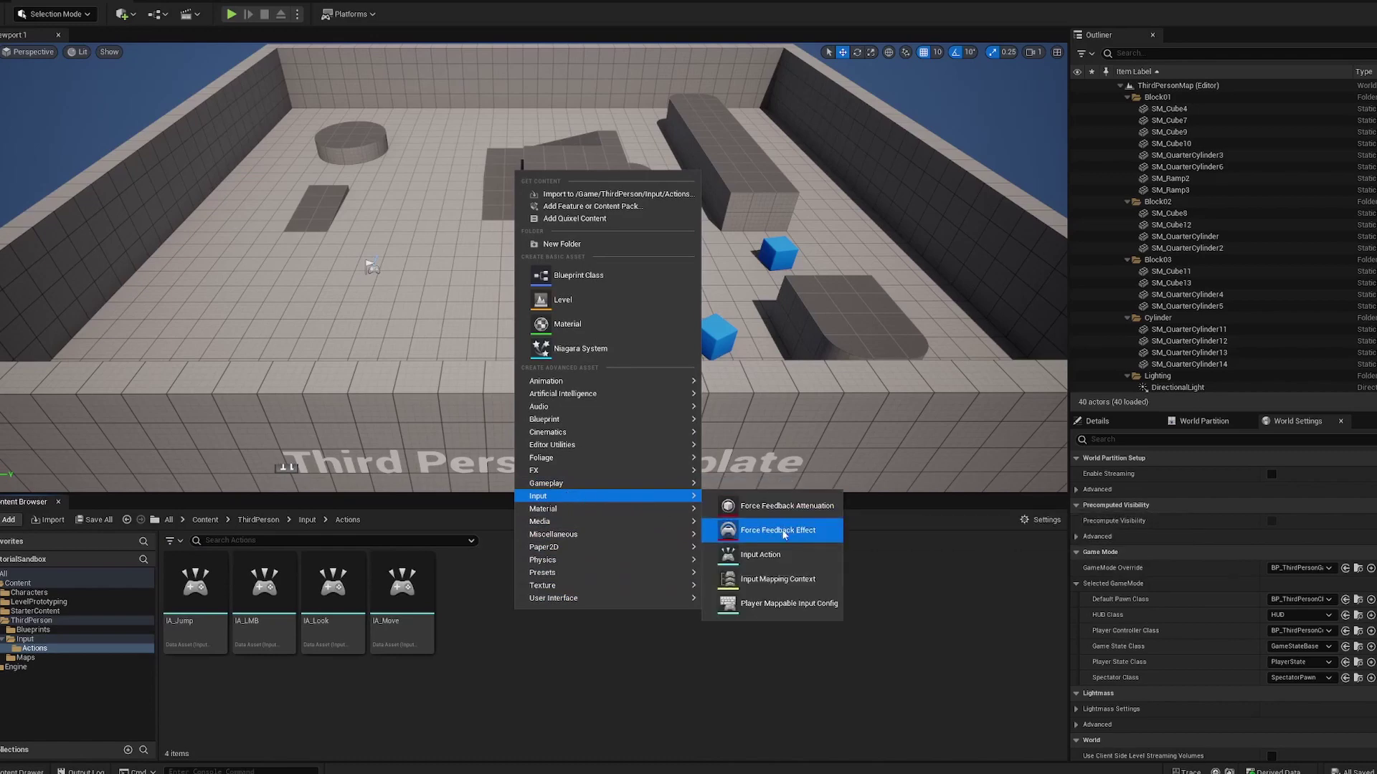
click(775, 555)
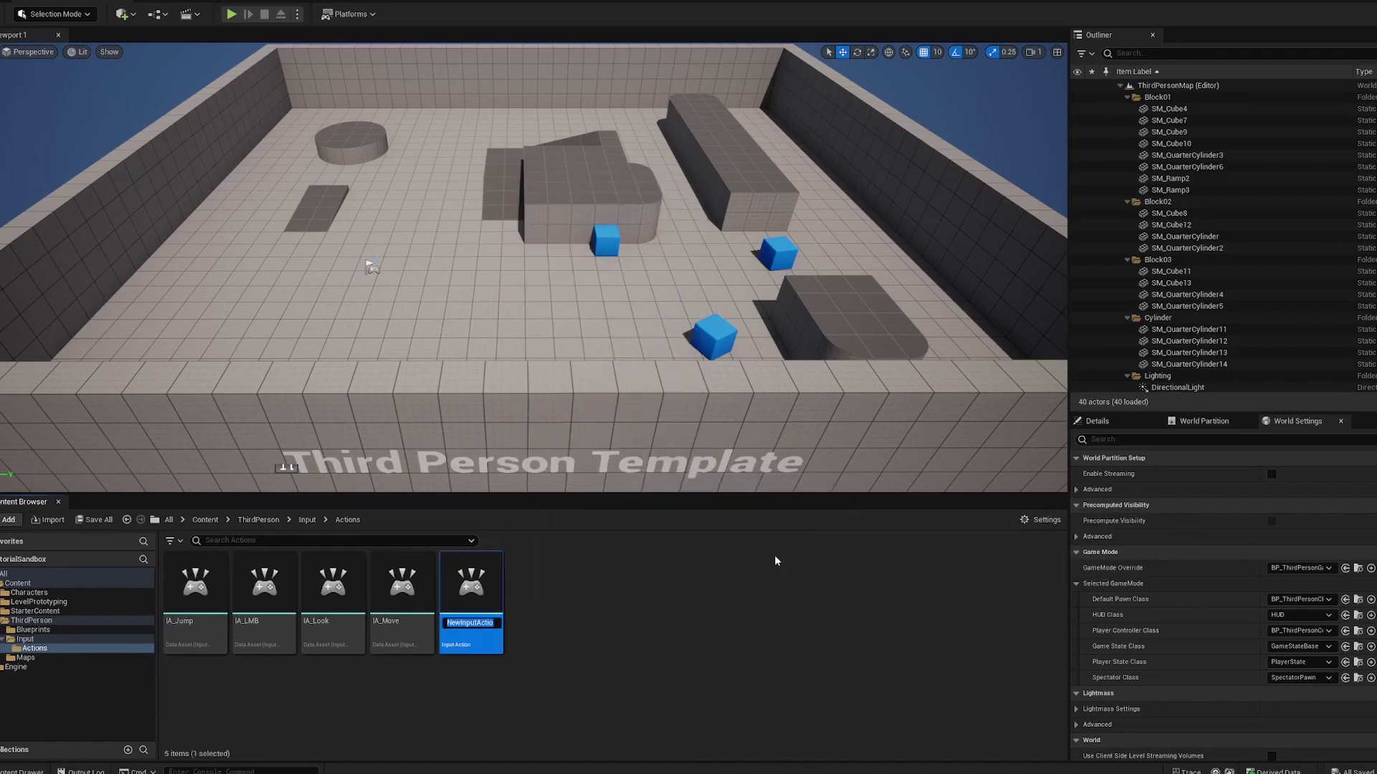
text(IA_Ctrl)
key(Return)
click(674, 668)
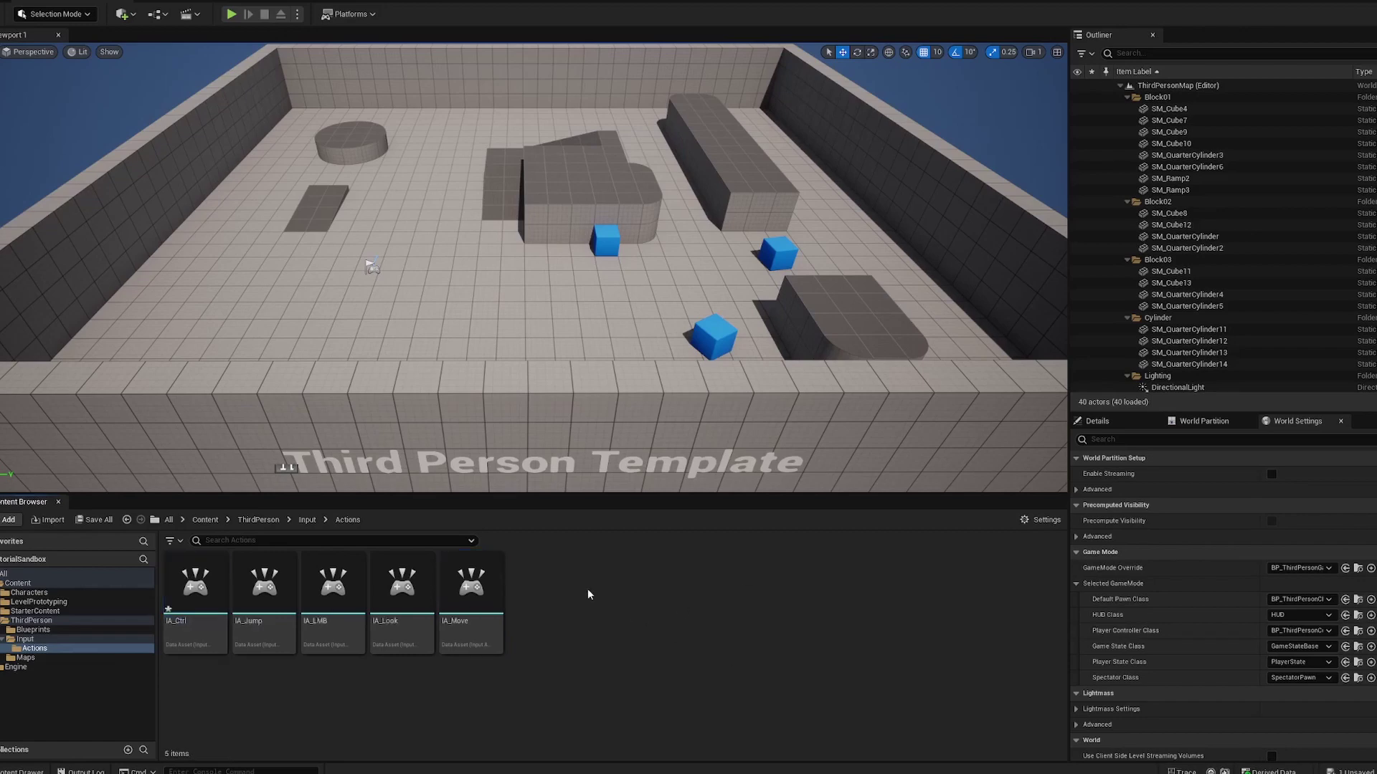
Create a new Input Action asset named IA_DoTheThing in the Actions folder.
right_click(572, 601)
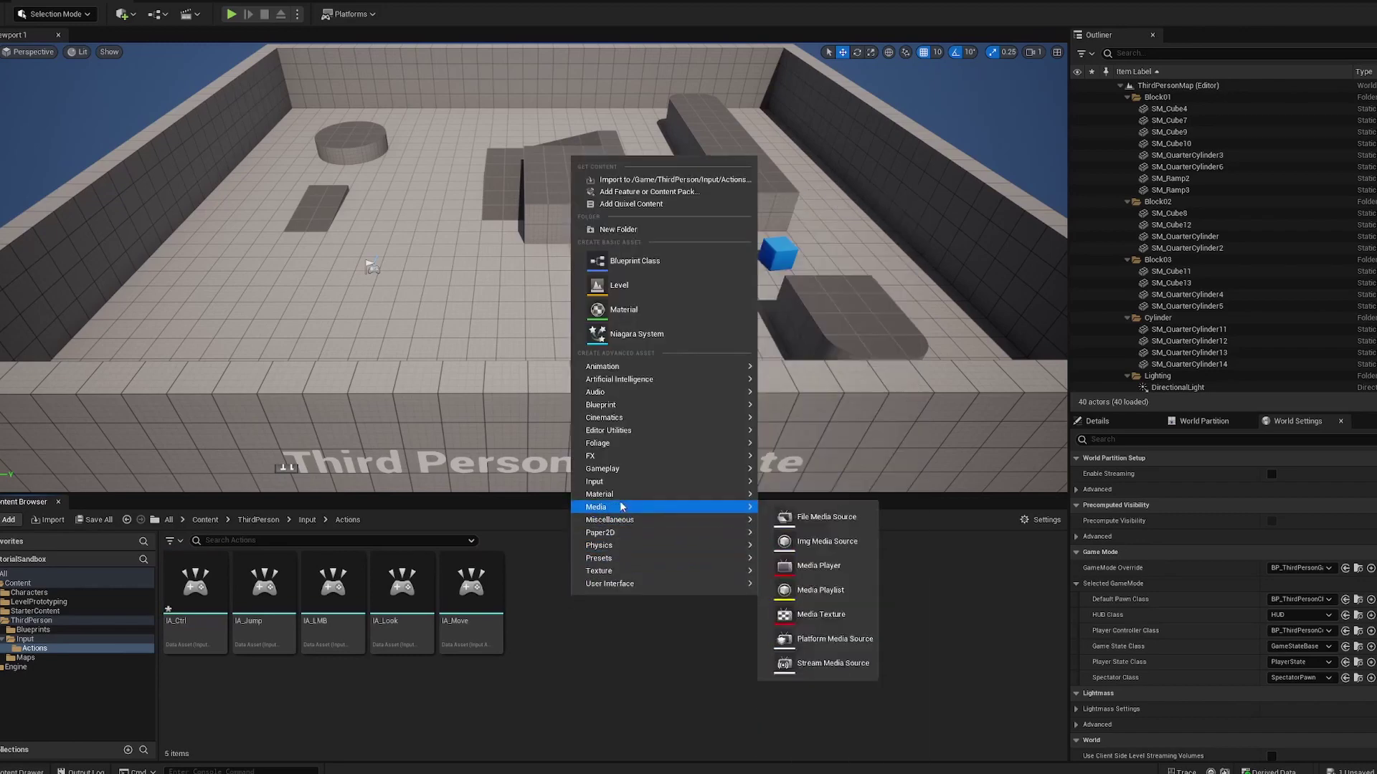
mouse_move(622, 482)
click(845, 541)
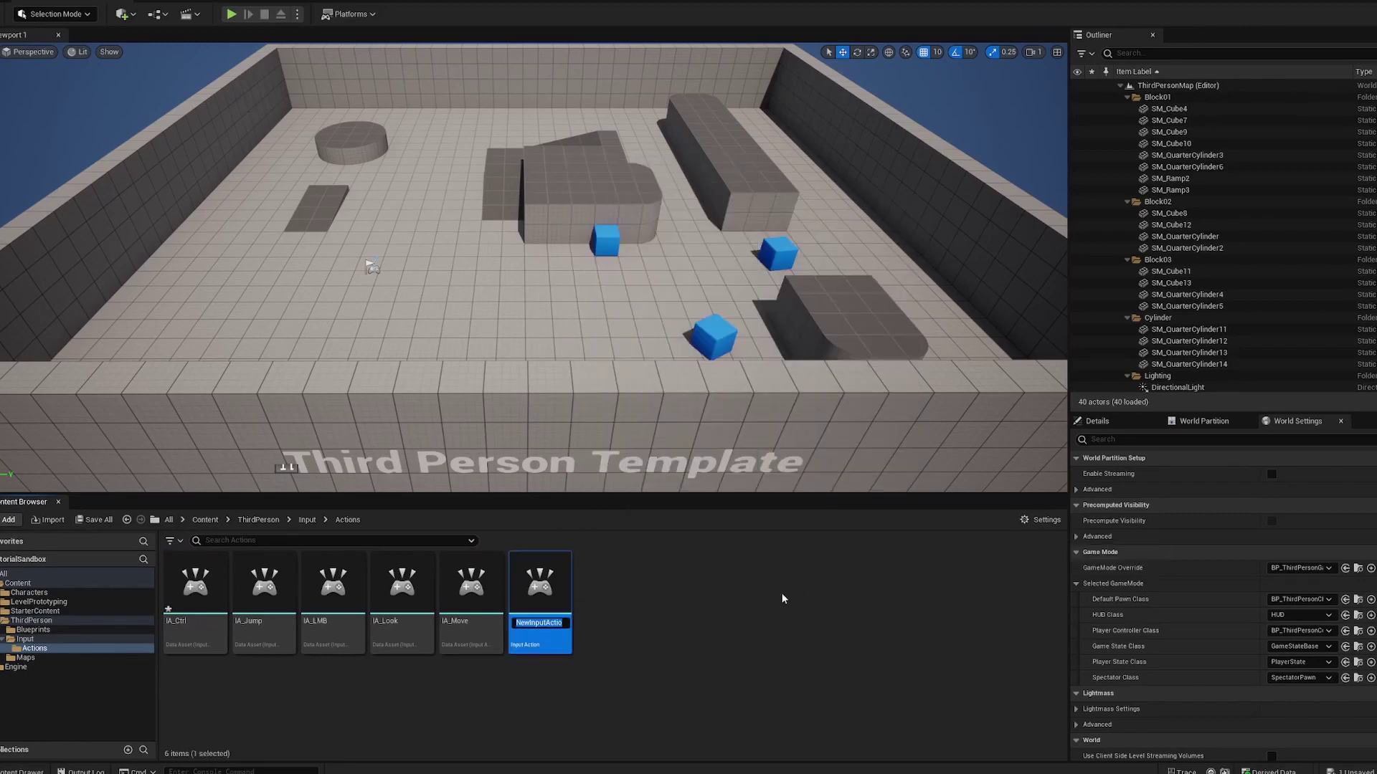
text(IA_ChargeMeter)
key(BackSpace)
key(BackSpace)
key(BackSpace)
key(BackSpace)
key(BackSpace)
key(BackSpace)
key(BackSpace)
key(BackSpace)
key(BackSpace)
key(BackSpace)
key(BackSpace)
text(Do)
text(TheD)
text(hing)
key(Return)
click(785, 599)
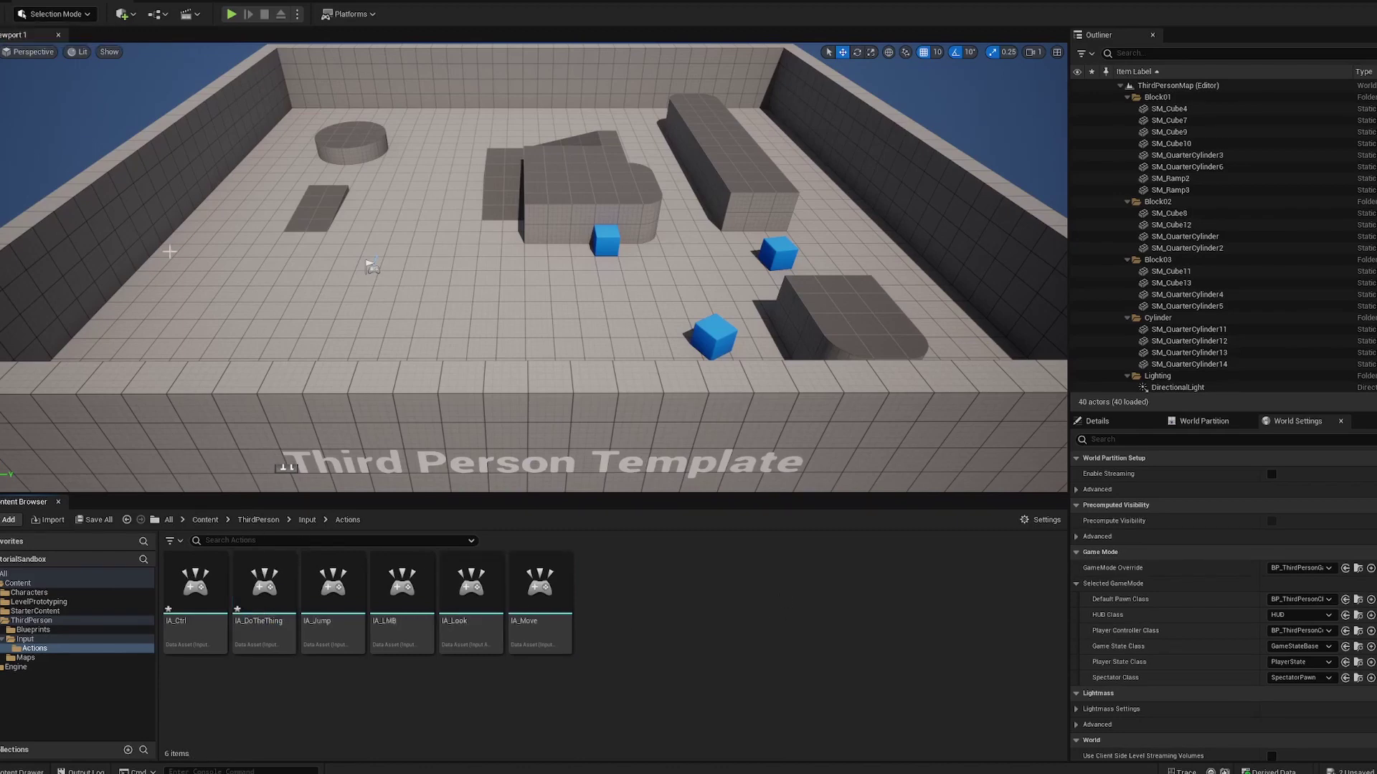
Navigate the Content Browser tree to the Input folder containing IMC_Default.
click(36, 658)
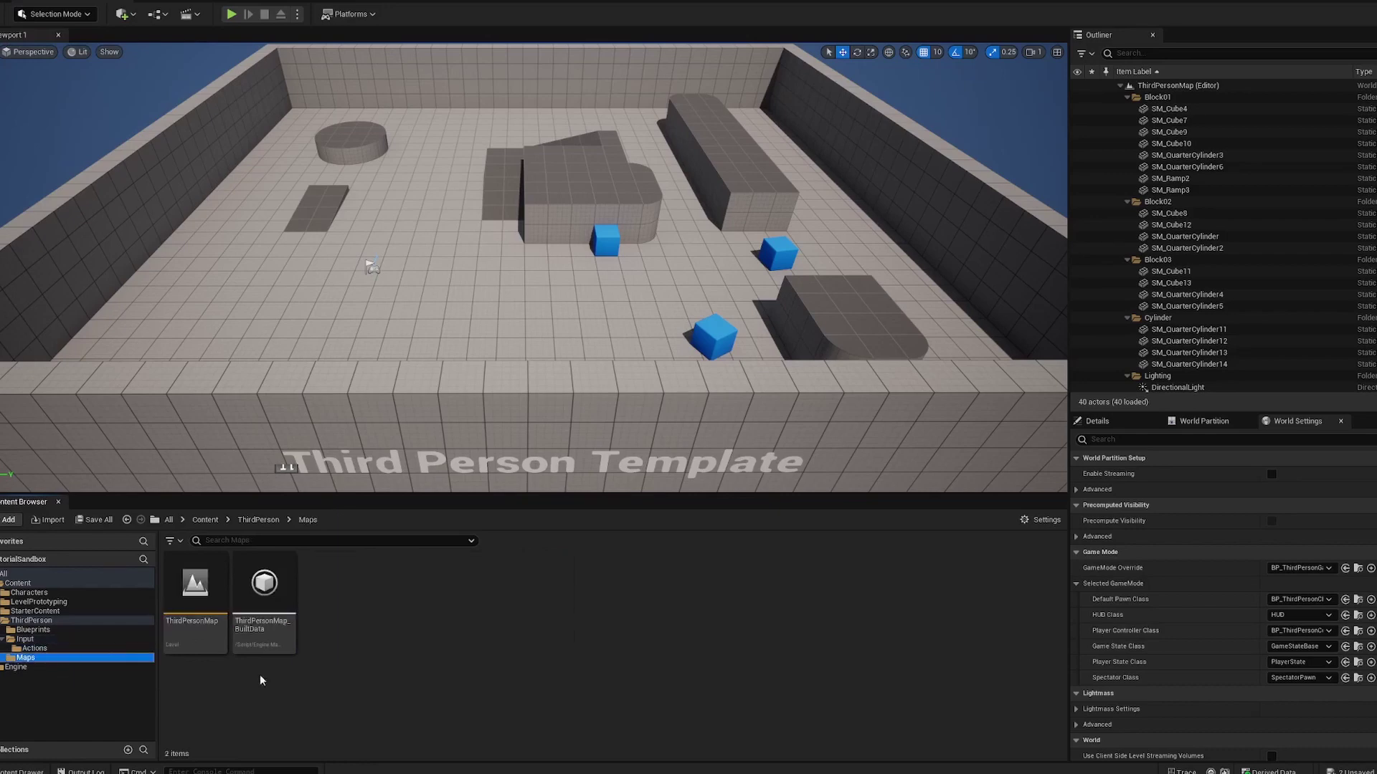
click(50, 649)
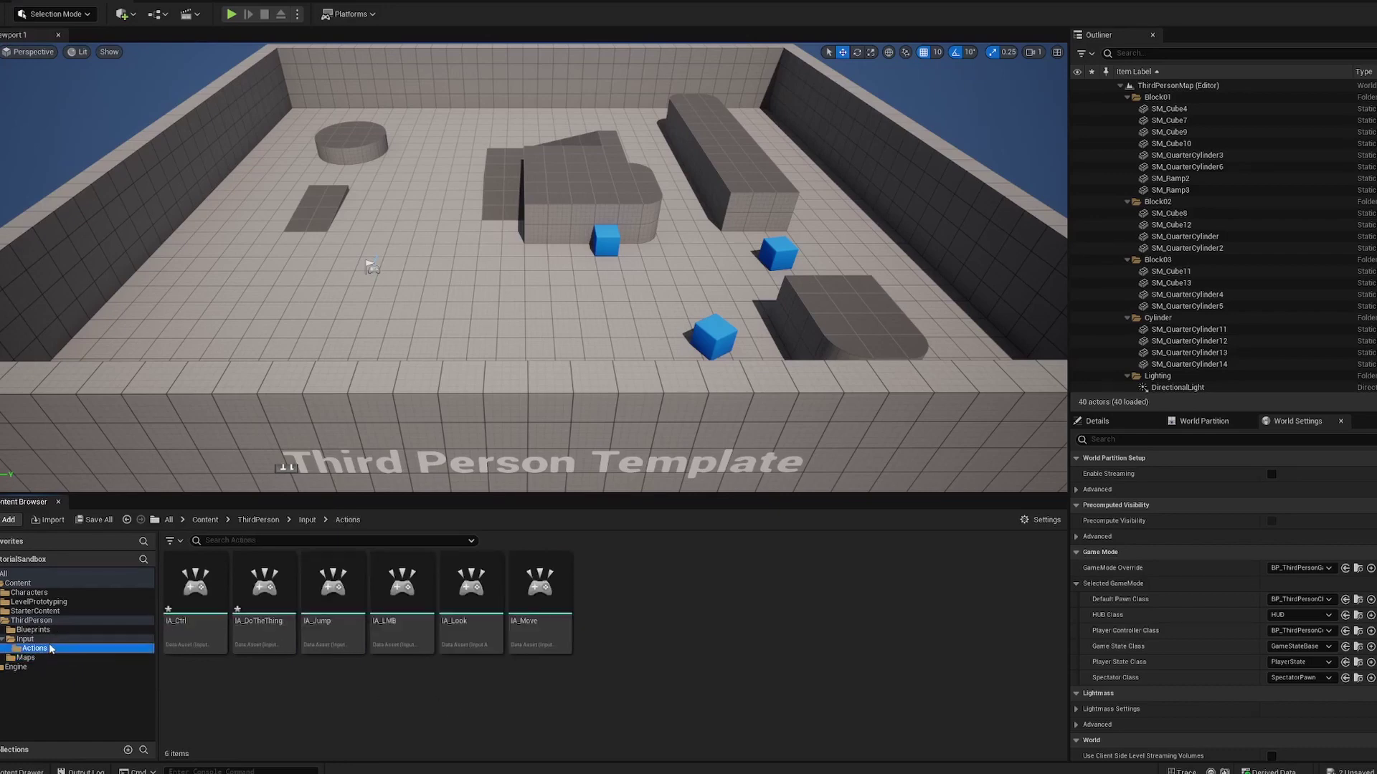
click(45, 639)
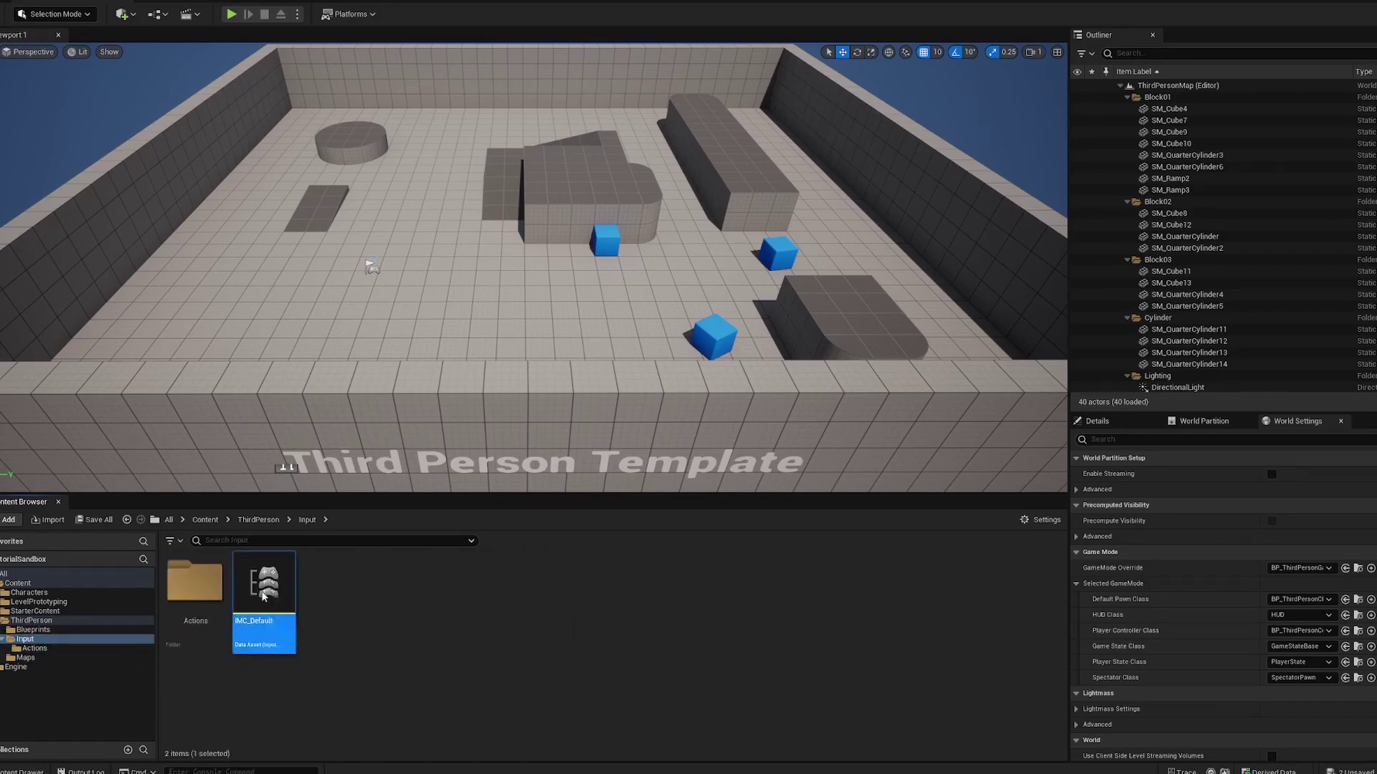
In IMC_Default, add a mapping for IA_Ctrl bound to Left Ctrl.
double_click(239, 595)
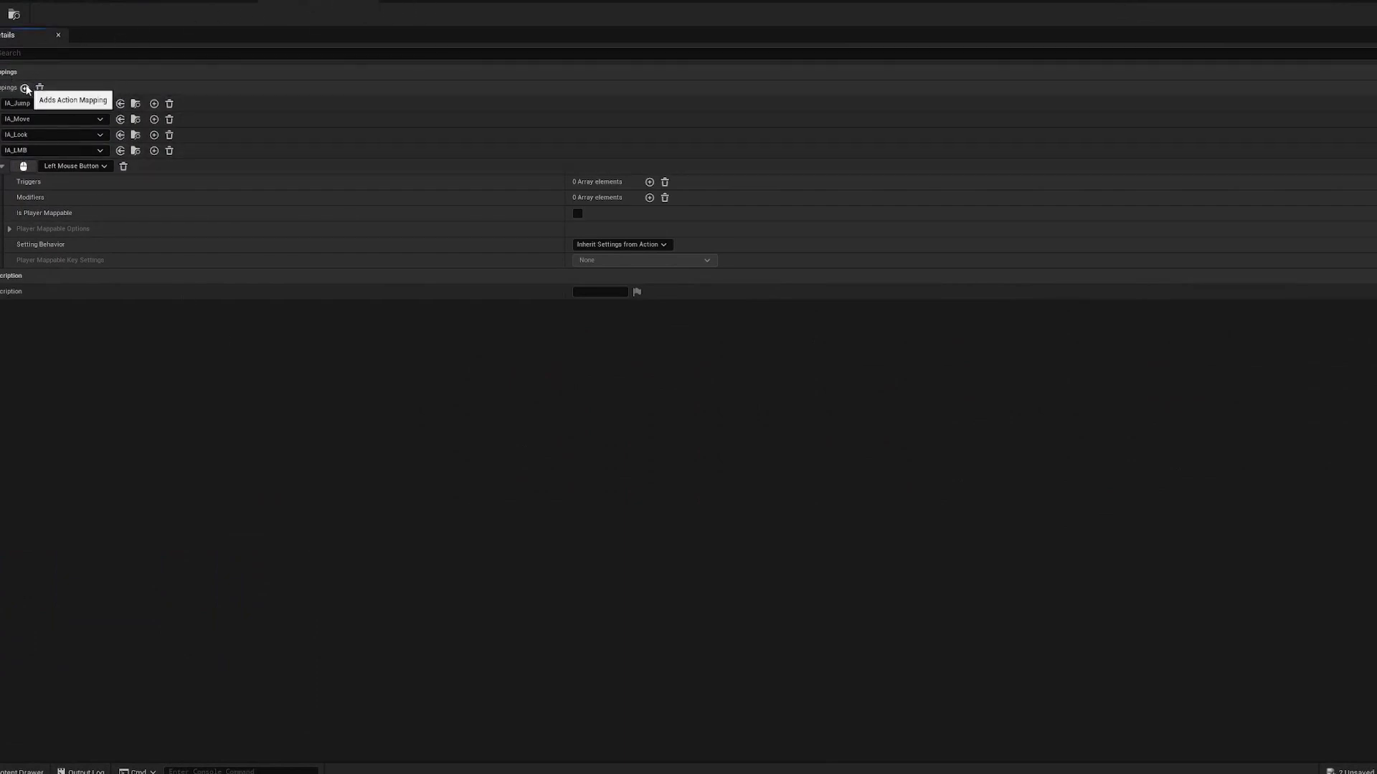
click(25, 88)
click(72, 277)
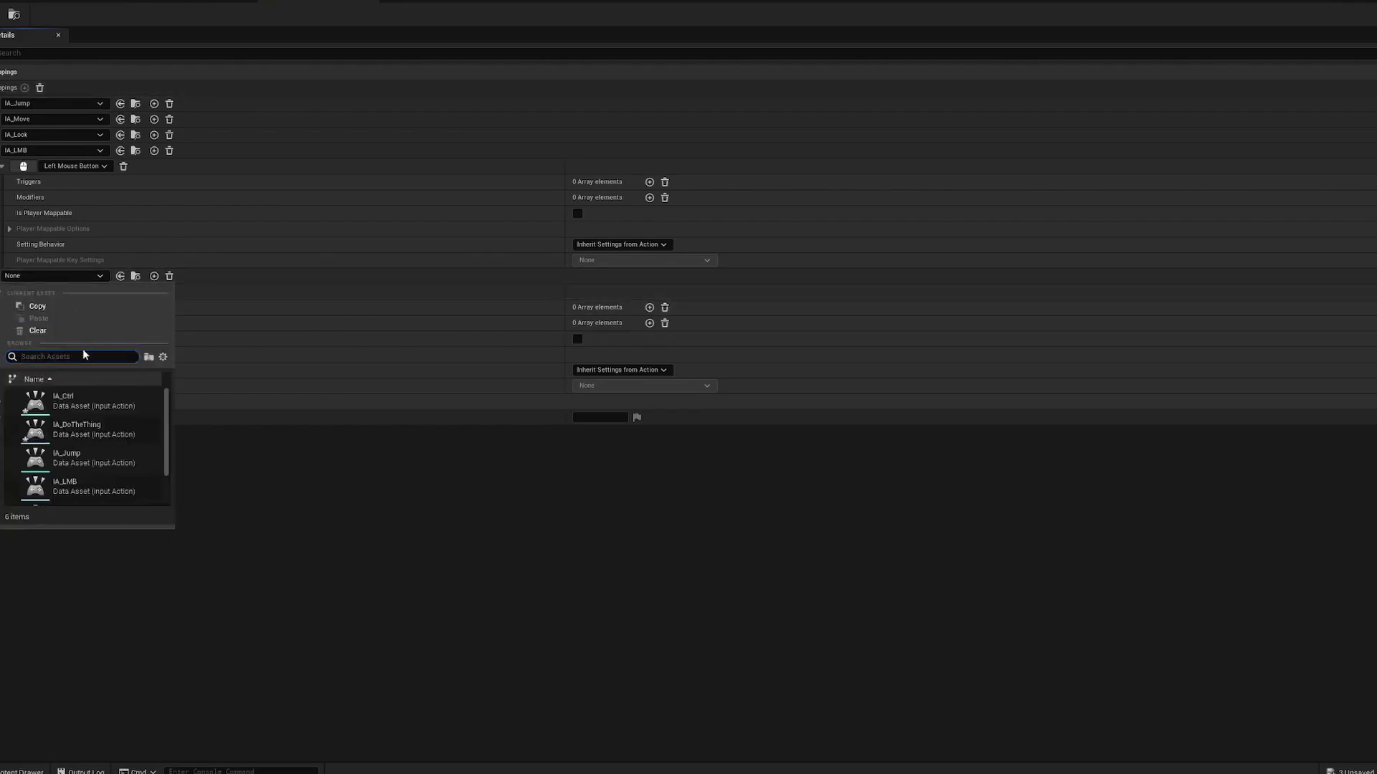
click(76, 404)
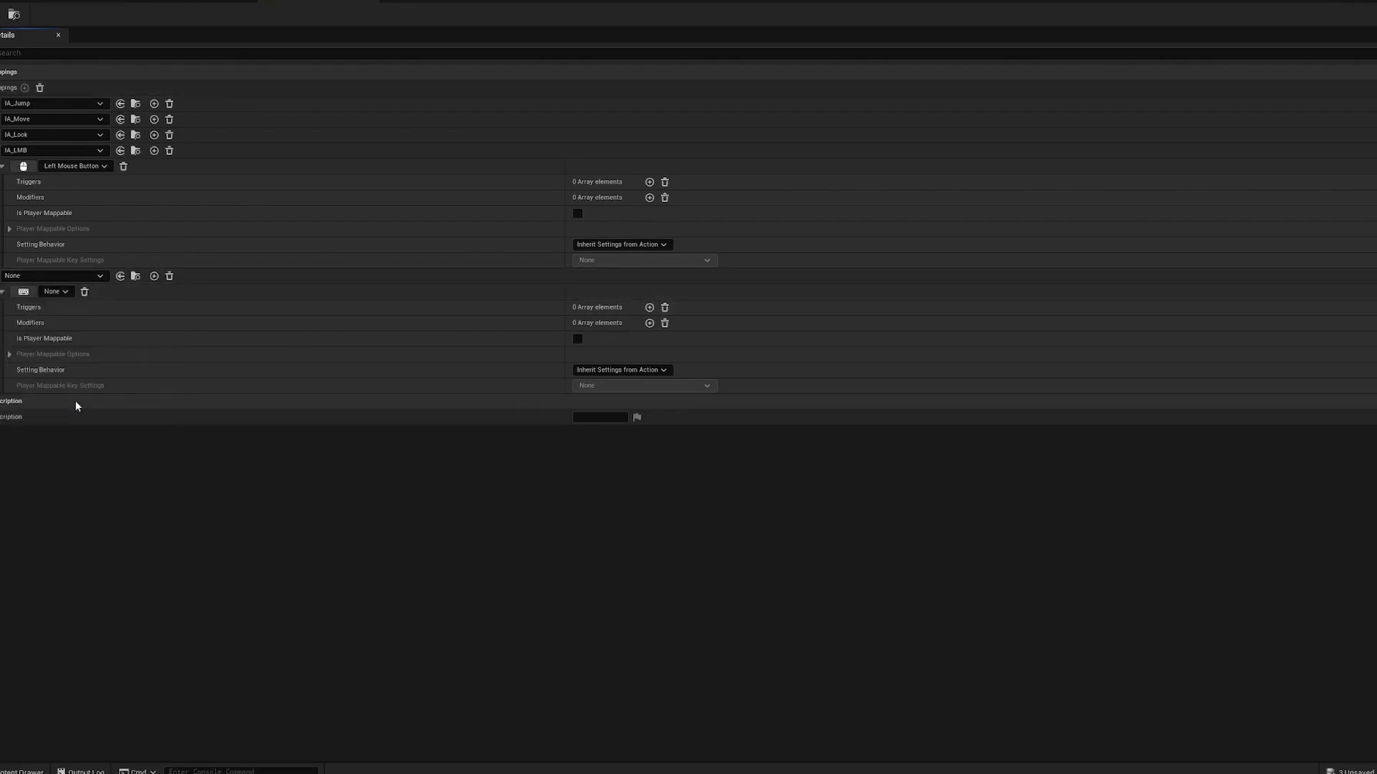
click(29, 294)
key(ctrl)
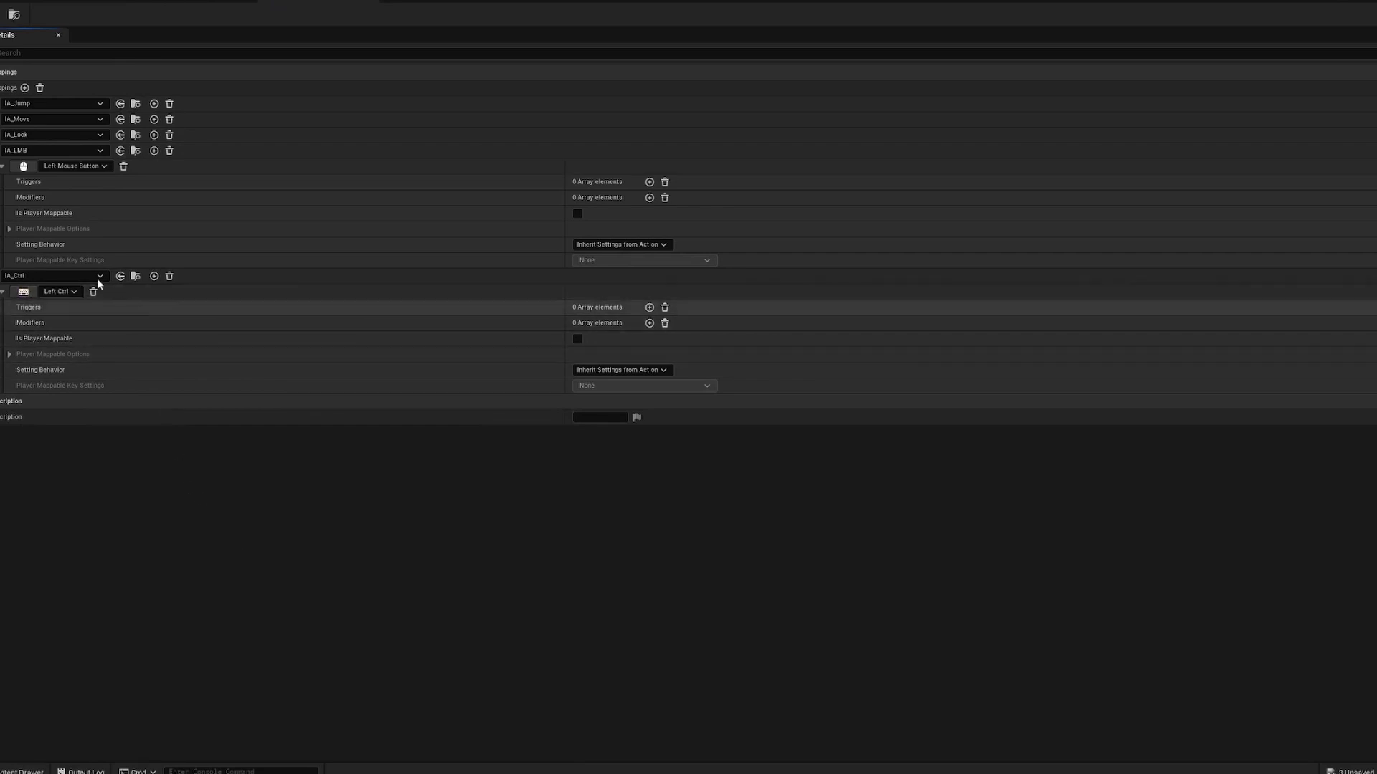
Add a second mapping for IA_DoTheThing bound to Left Mouse Button.
click(25, 88)
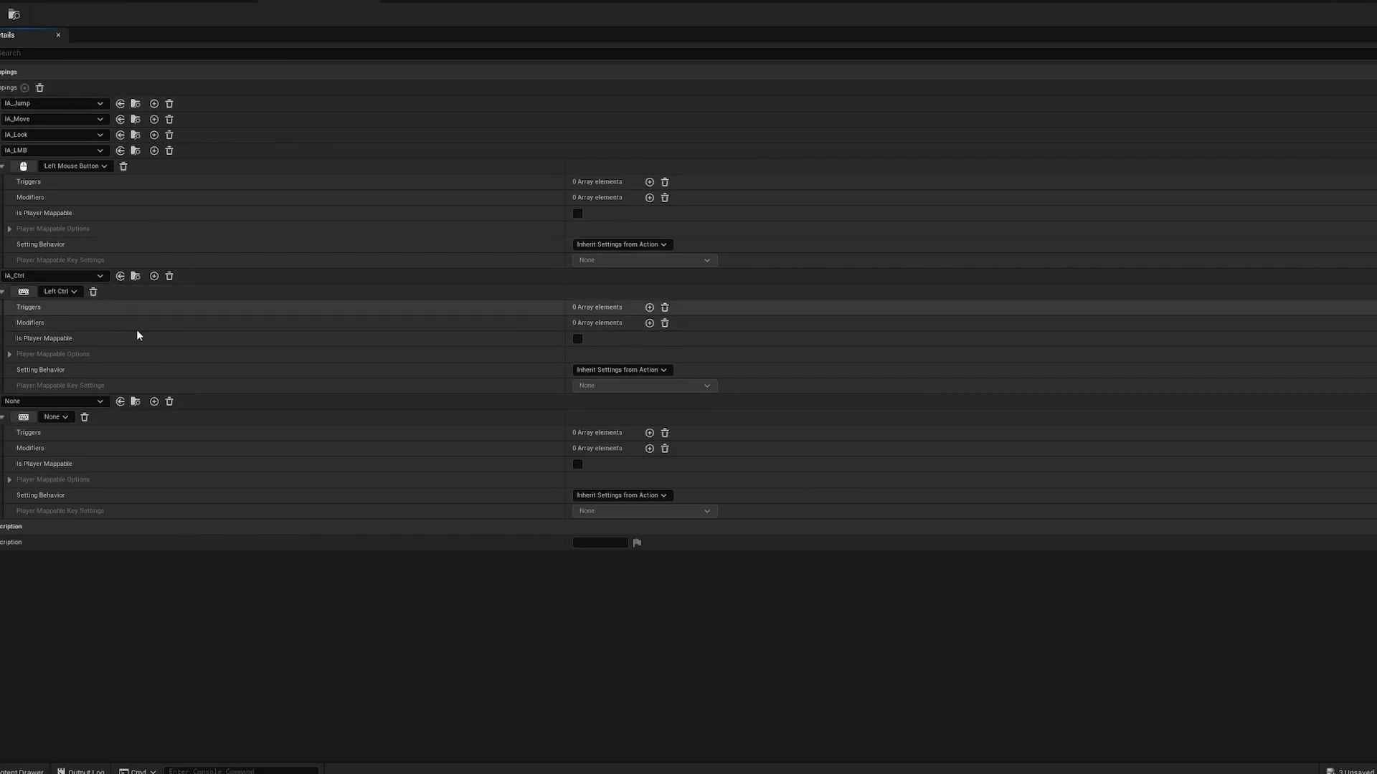
click(96, 402)
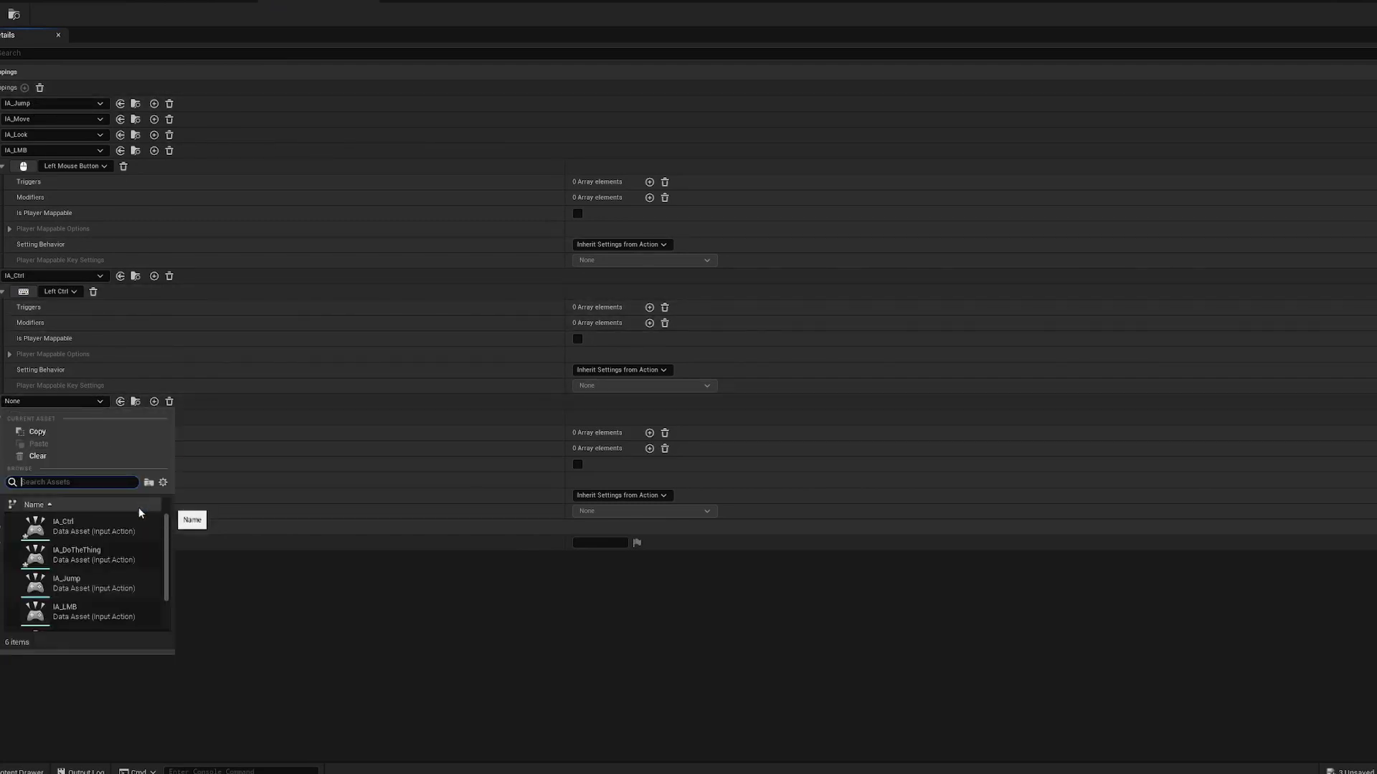
click(110, 558)
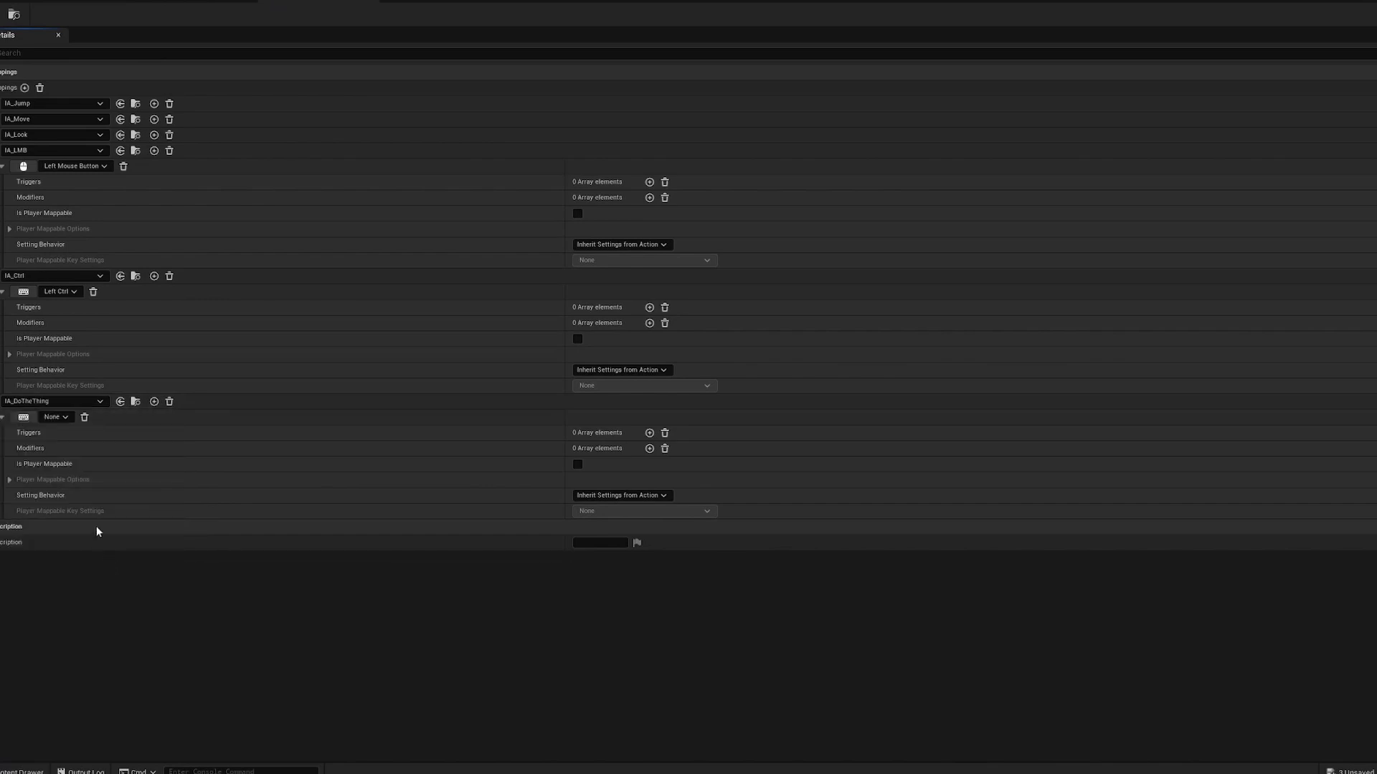
click(24, 418)
click(126, 417)
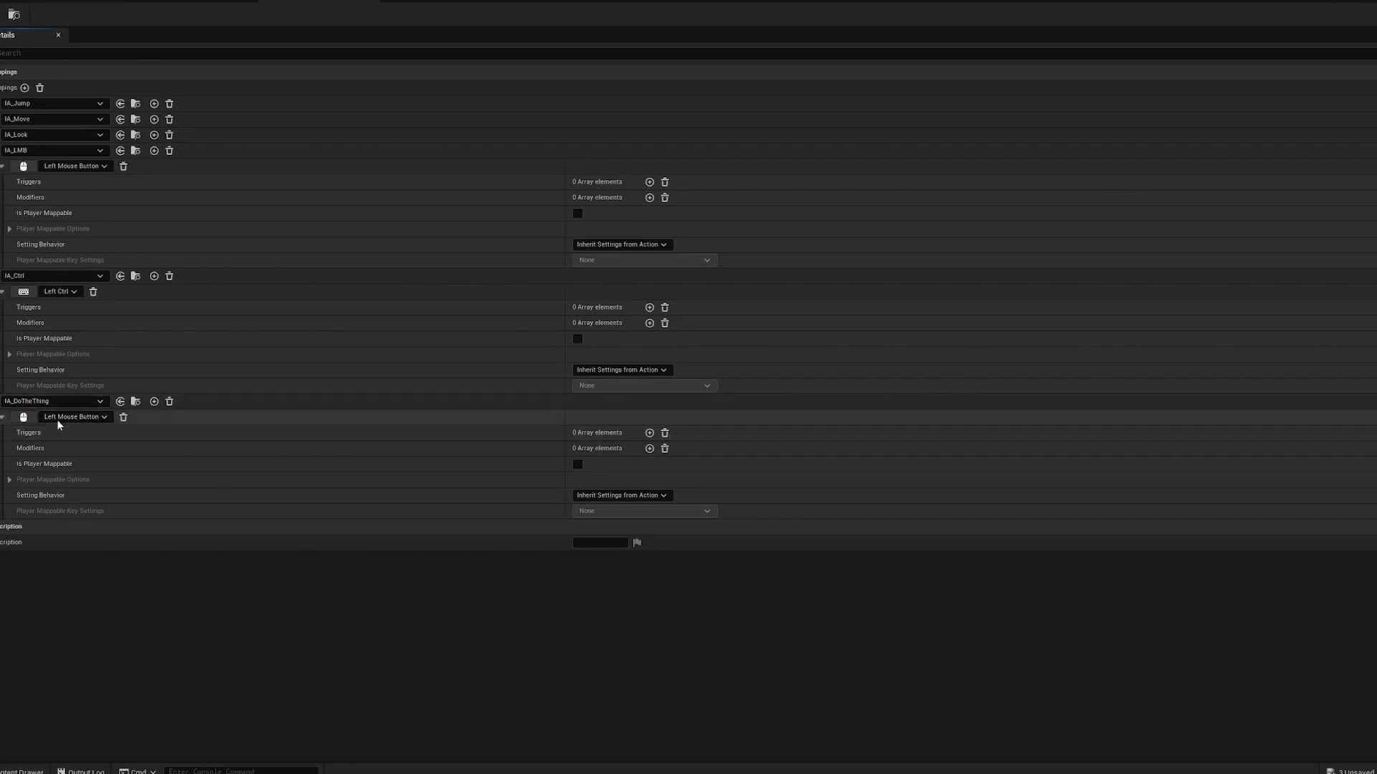
click(3, 417)
click(3, 417)
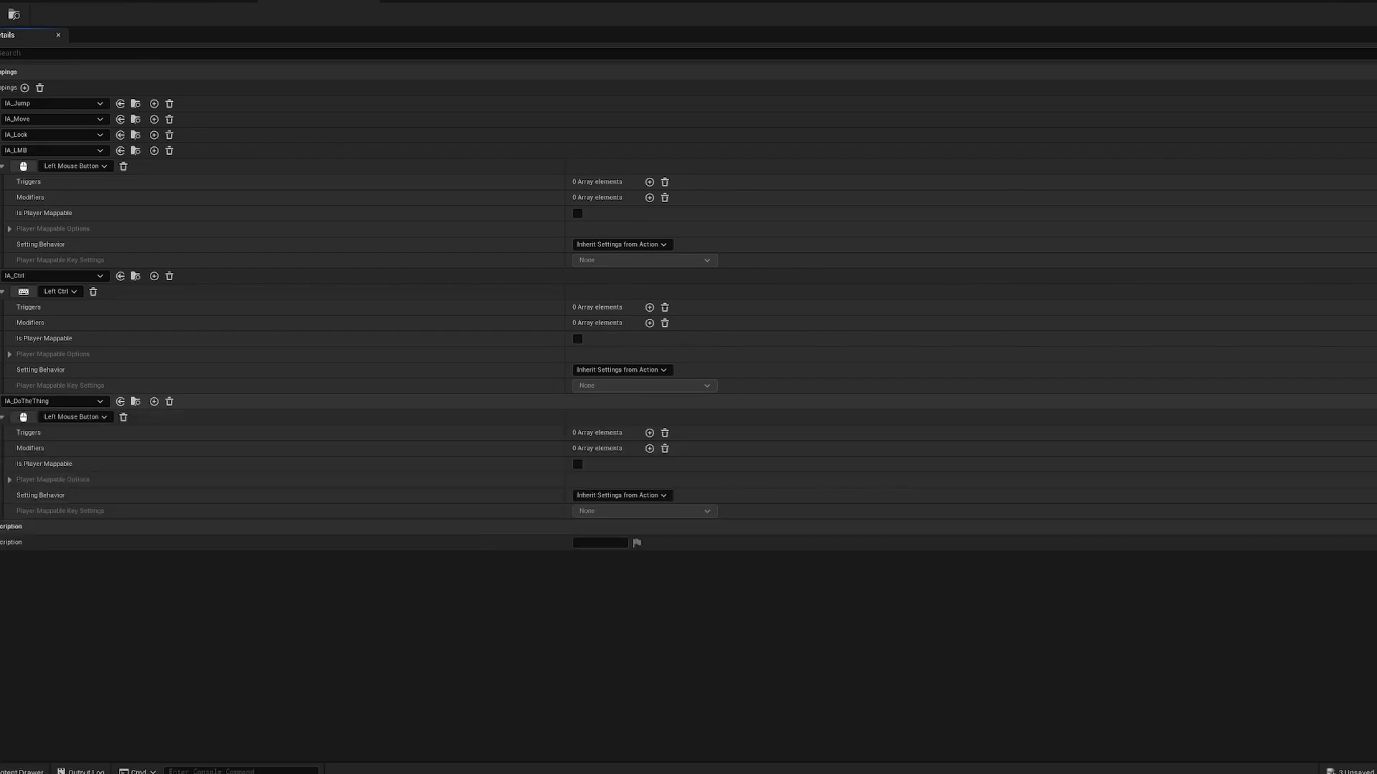
Add a Chorded Action trigger to IA_DoTheThing's Left Mouse Button, with IA_Ctrl as chord action.
click(650, 434)
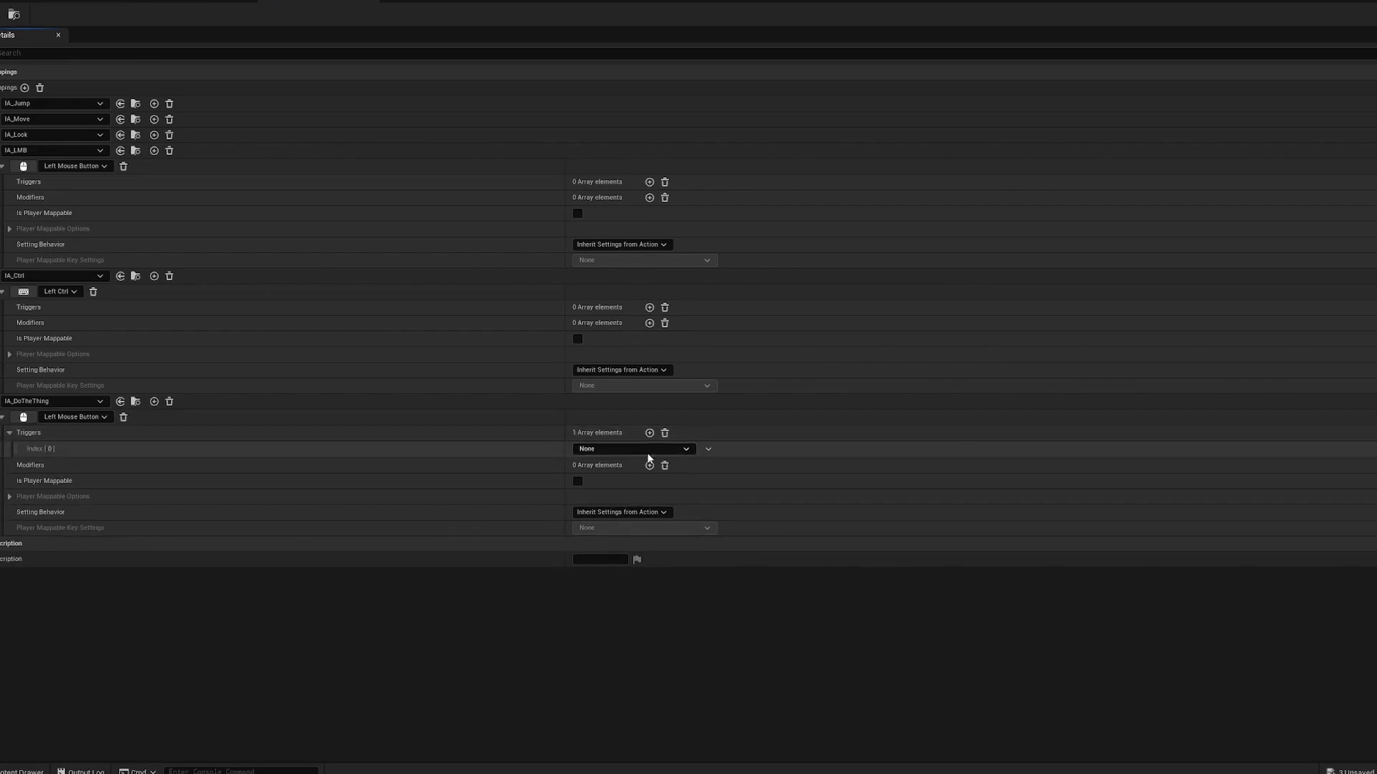
click(651, 449)
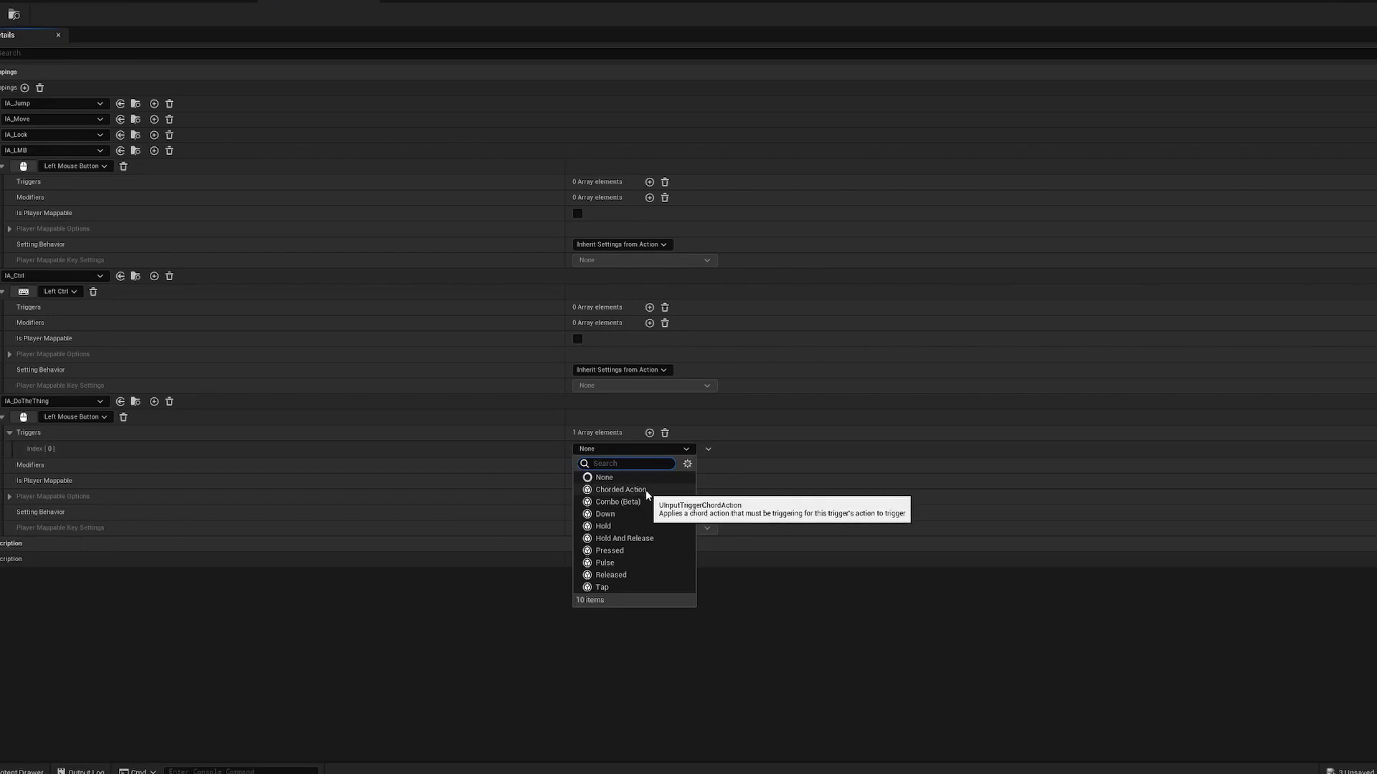
click(620, 489)
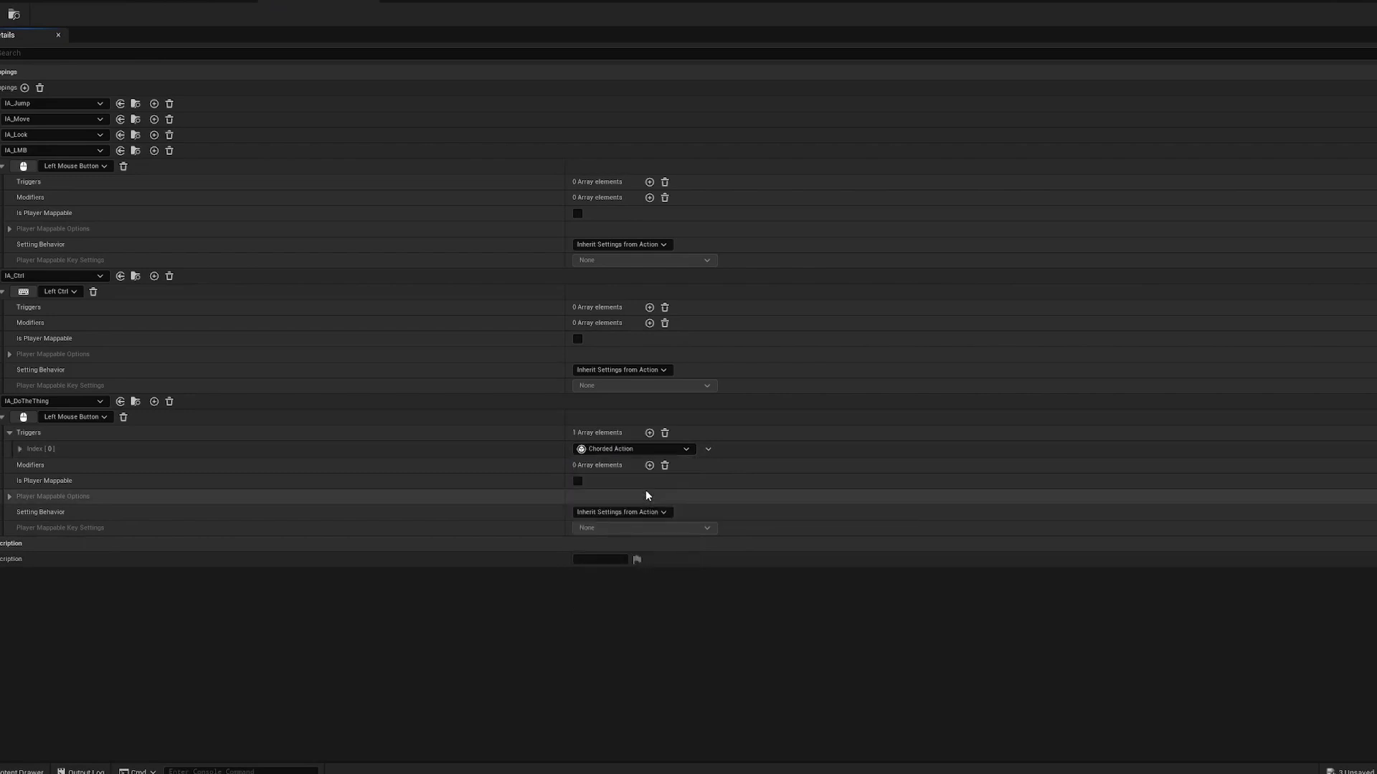
click(20, 449)
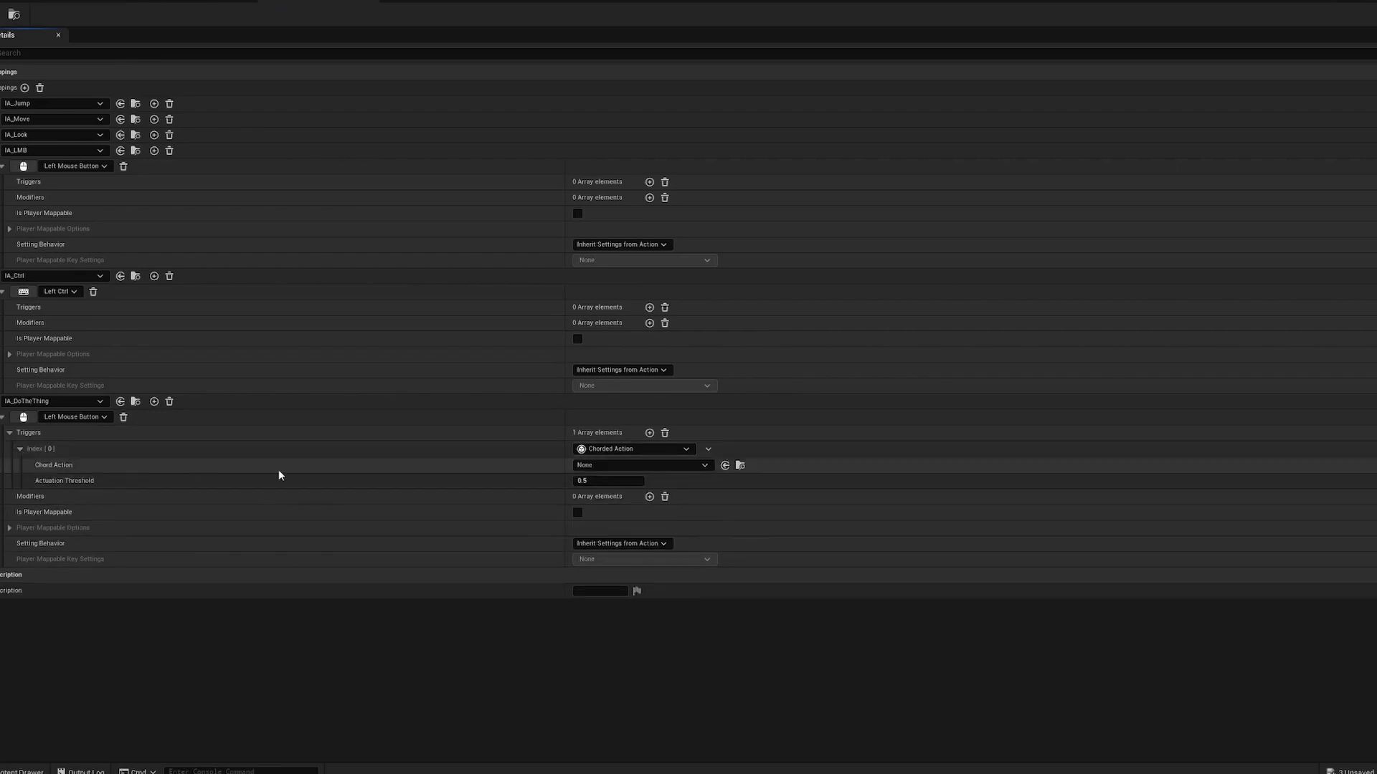
click(631, 467)
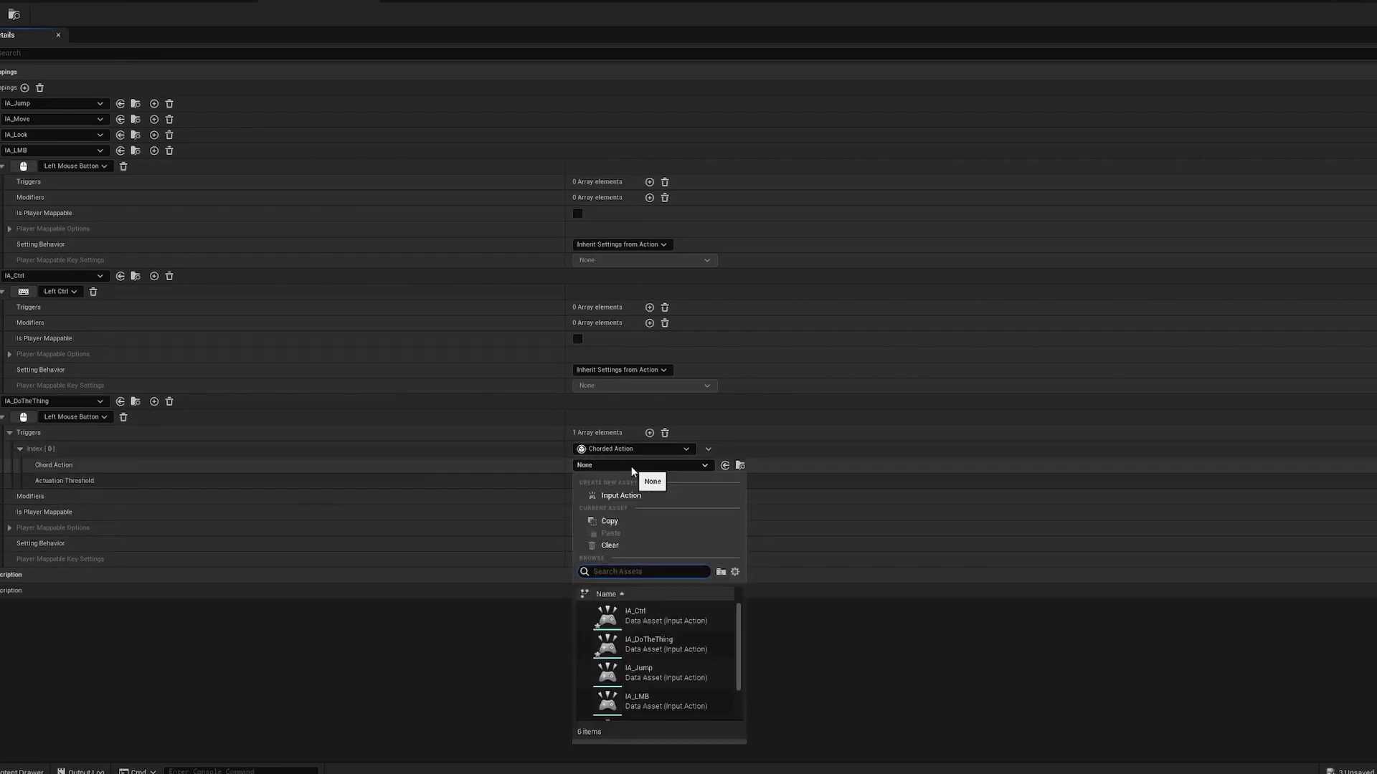
click(673, 624)
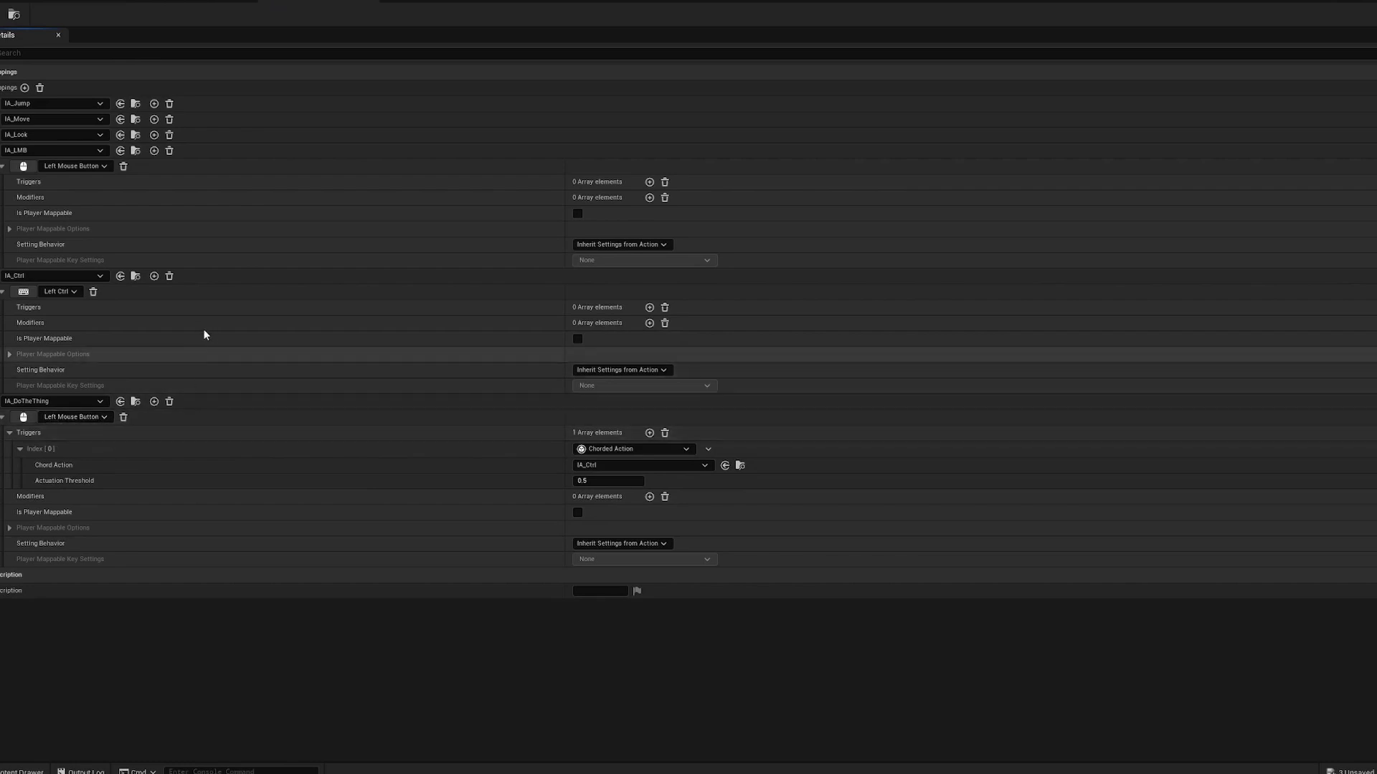
Place an EnhancedInputAction IA_DoTheThing event node in an empty area of BP_ThirdPersonController's Event Graph.
click(98, 8)
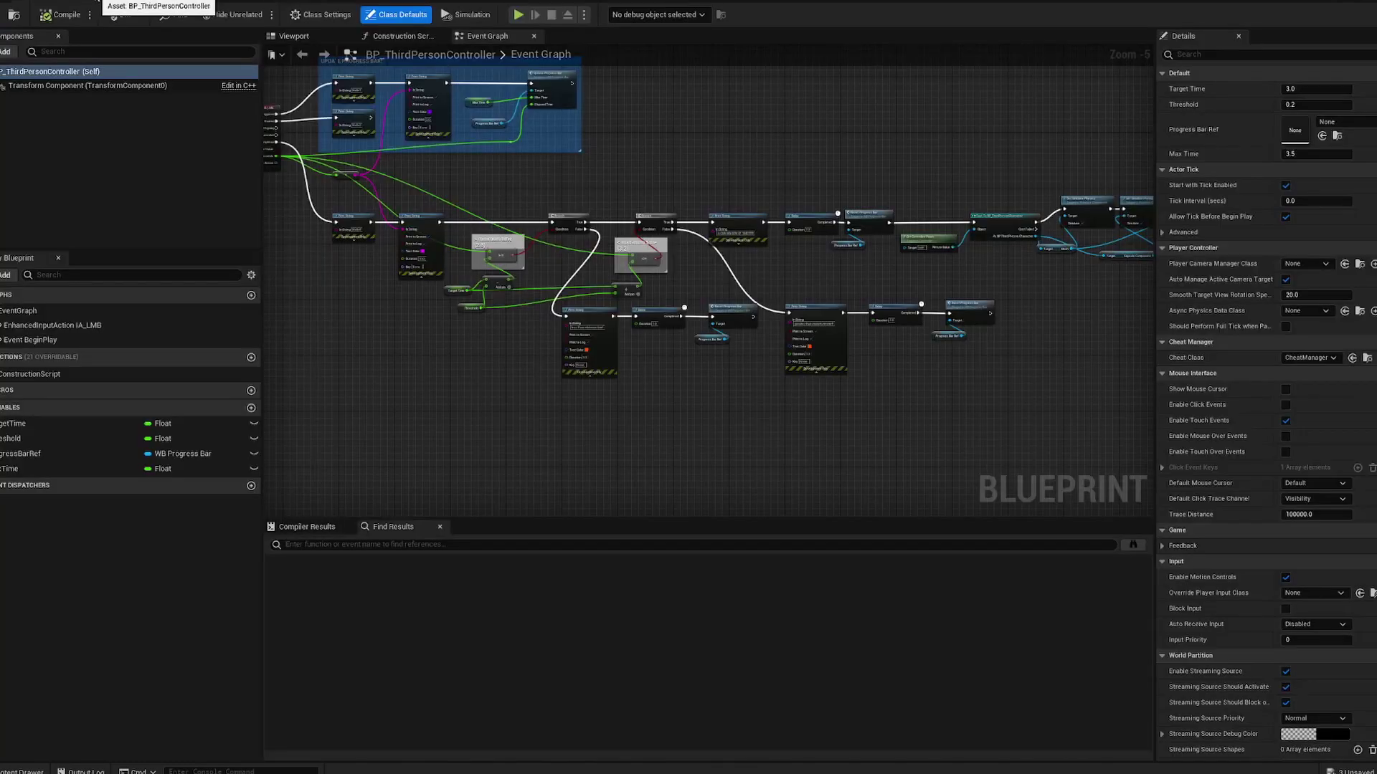
scroll(438, 344, down, 3)
right_drag(438, 344, 567, 196)
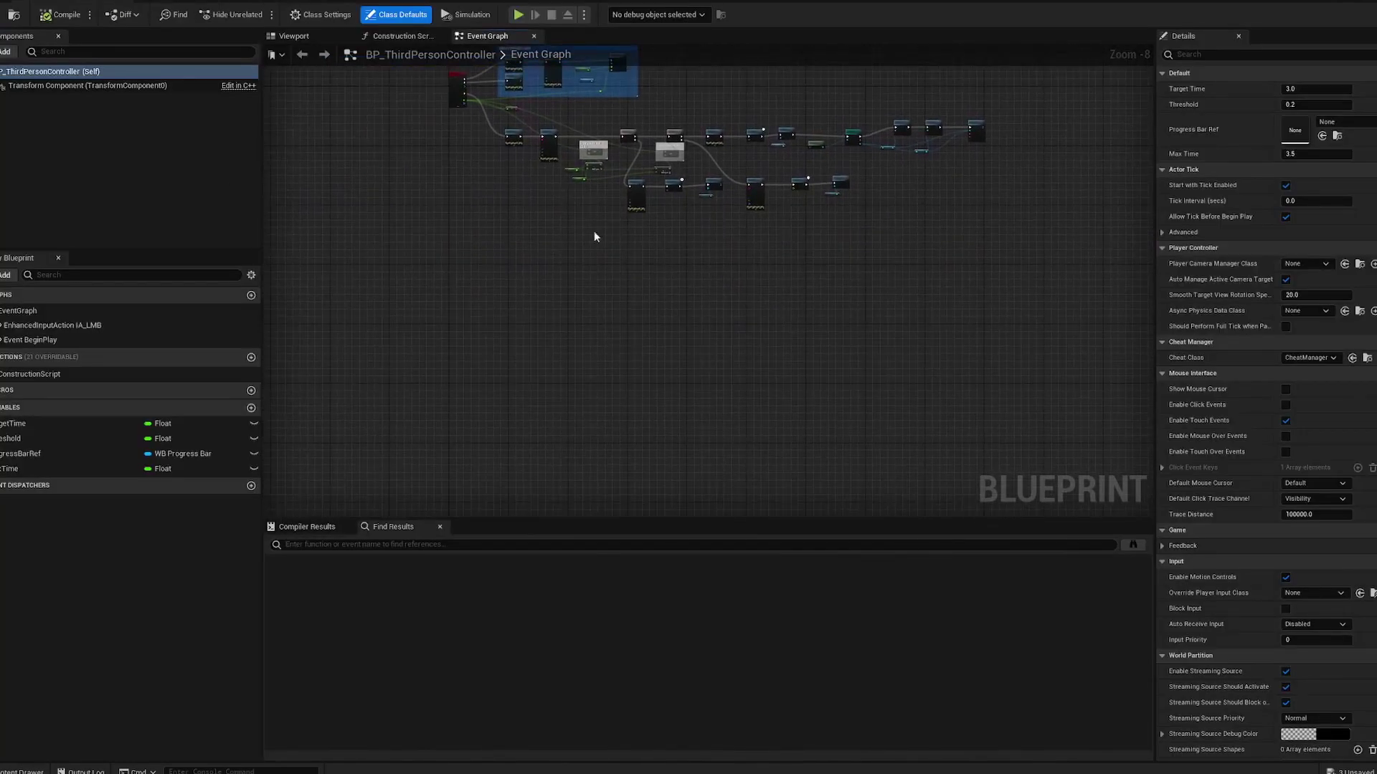
scroll(518, 268, up, 5)
right_drag(518, 268, 626, 306)
right_drag(492, 306, 492, 311)
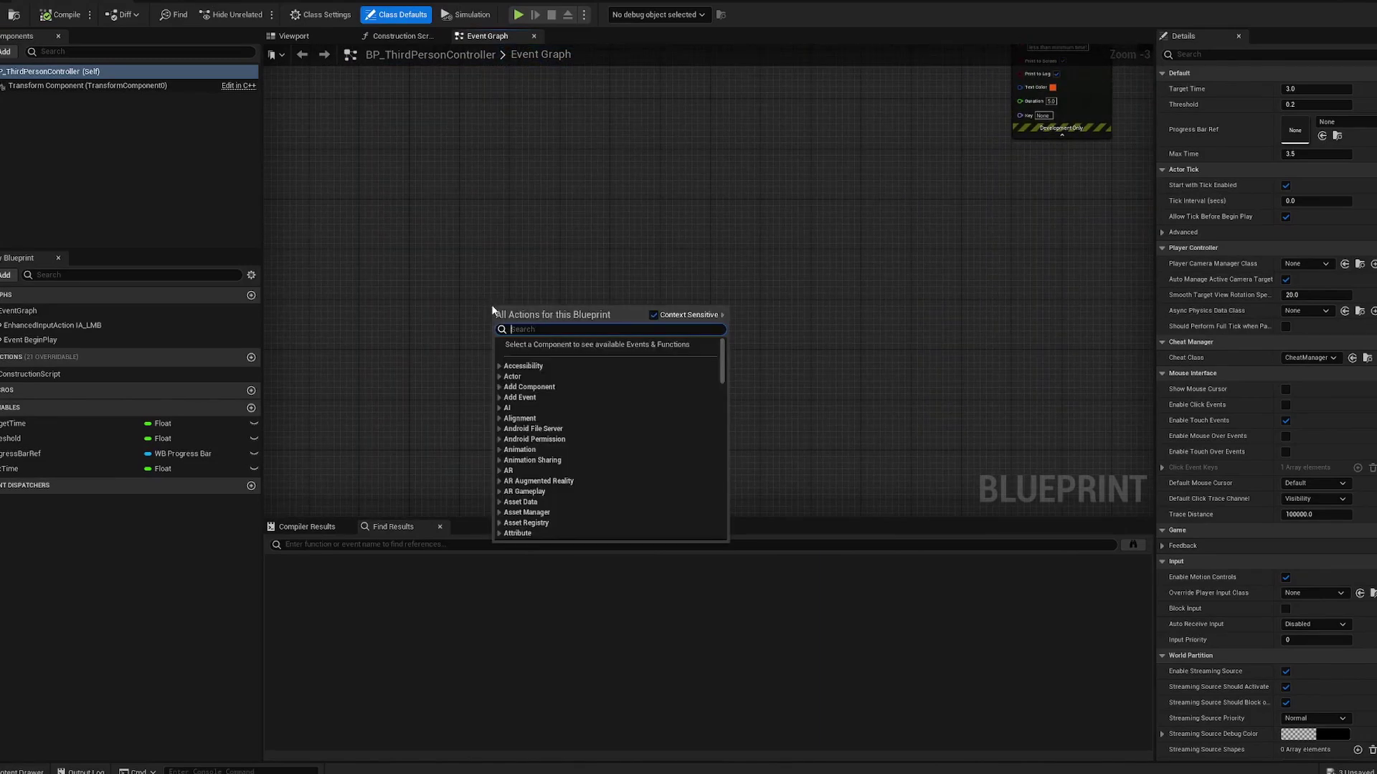
text(enhanc)
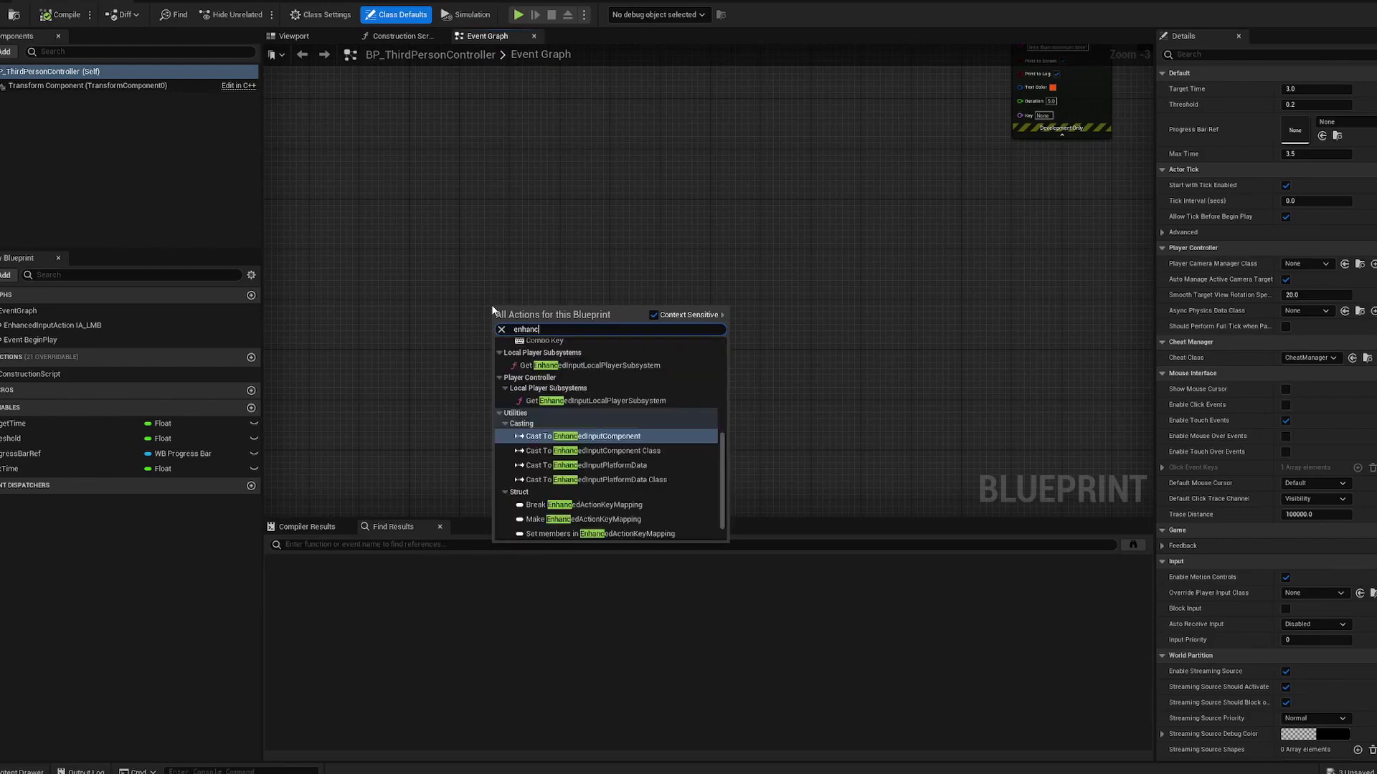
text(ed do)
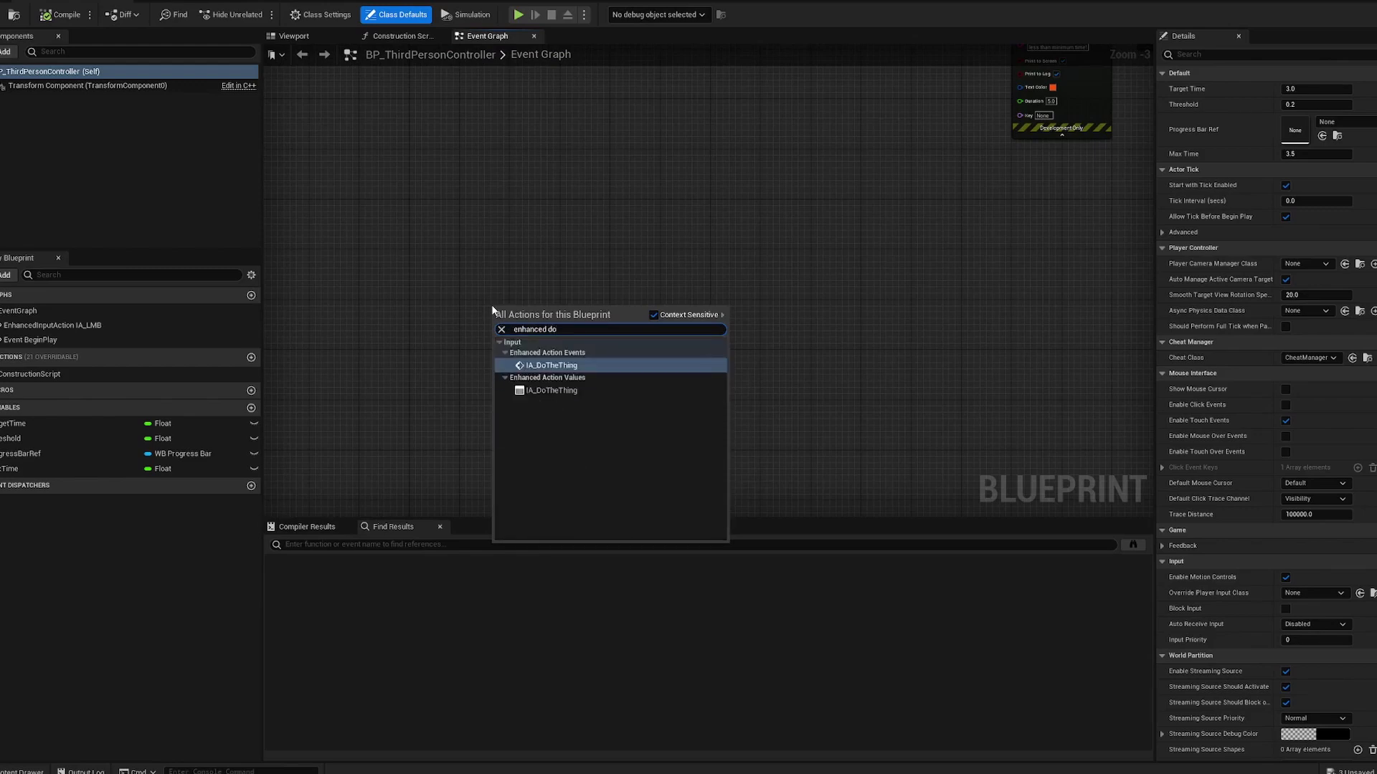
key(Return)
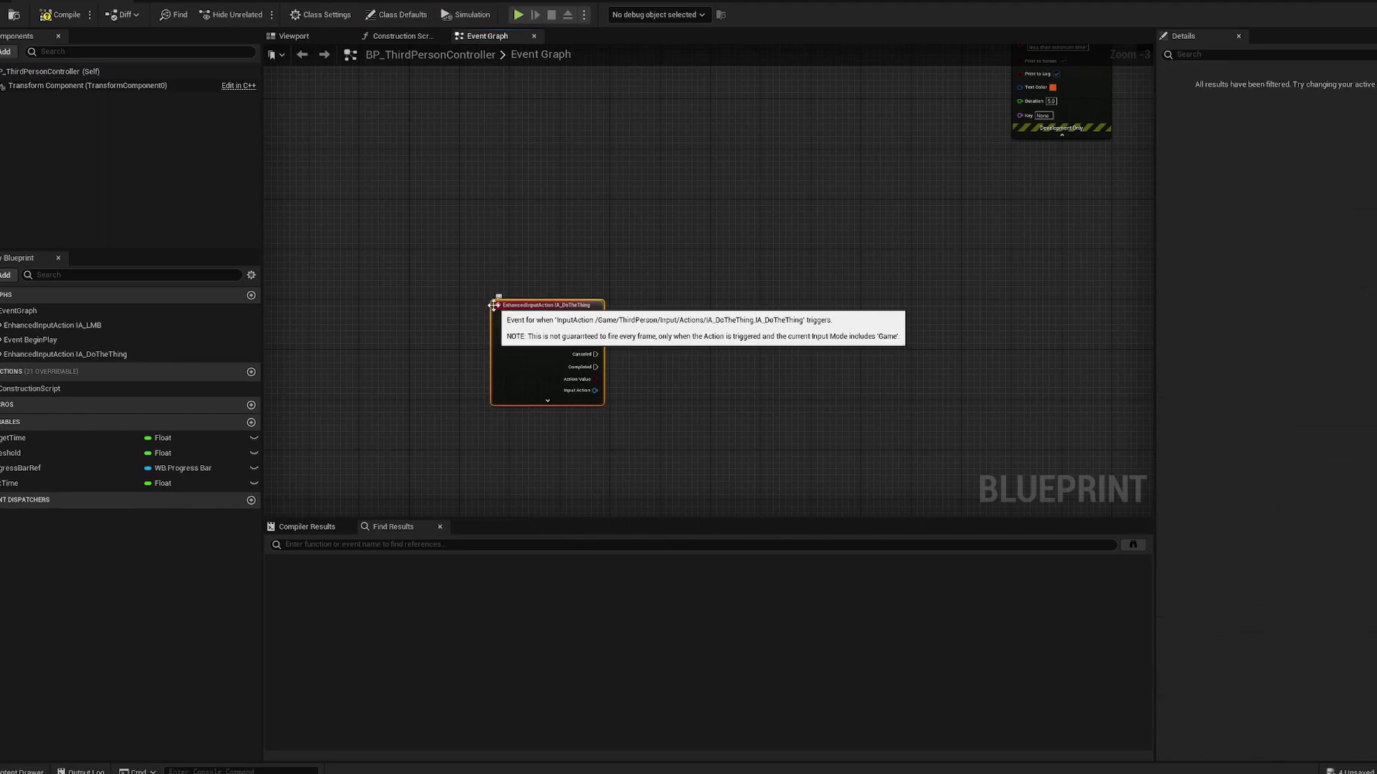
drag(525, 306, 442, 249)
Add a Print String node with the message 'DO THE THINGGGGG'.
click(445, 227)
scroll(444, 228, up, 3)
right_click(642, 280)
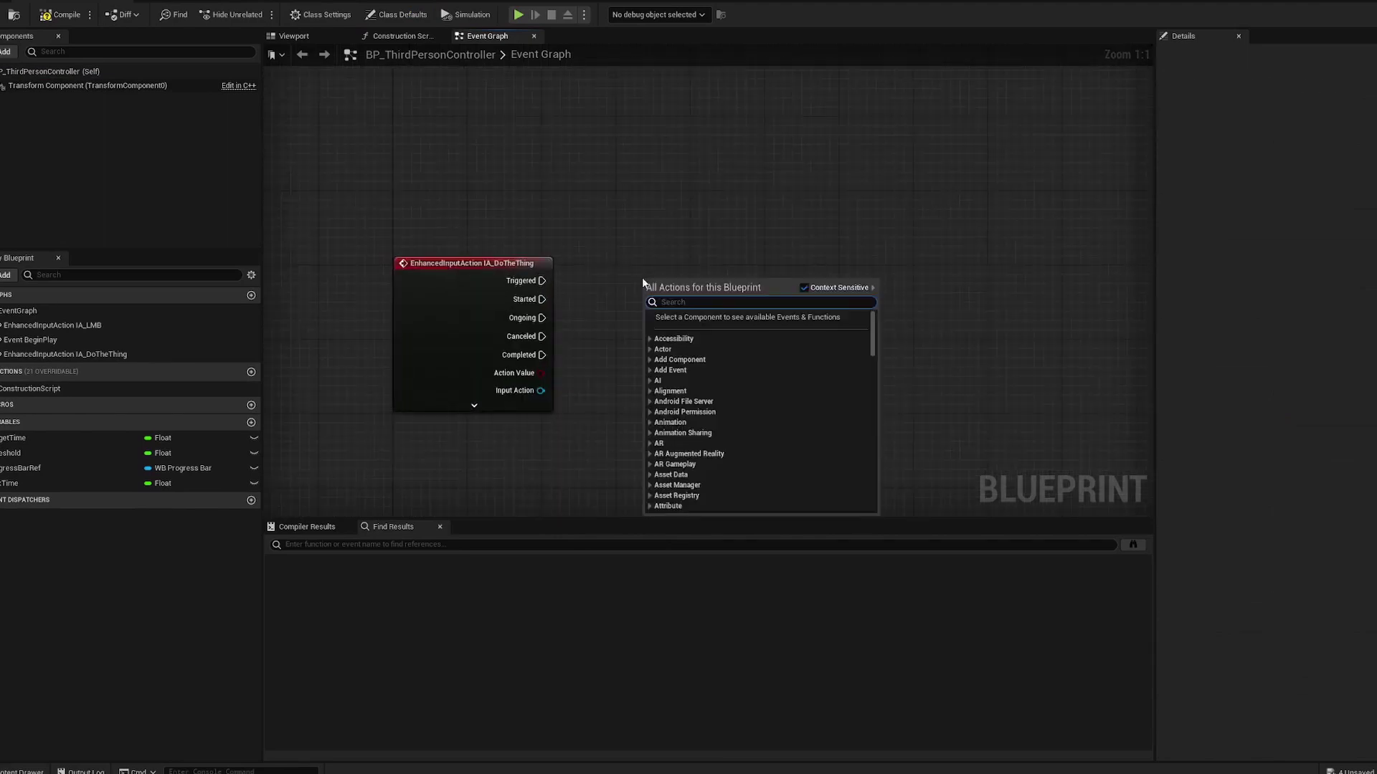
text(print)
key(Return)
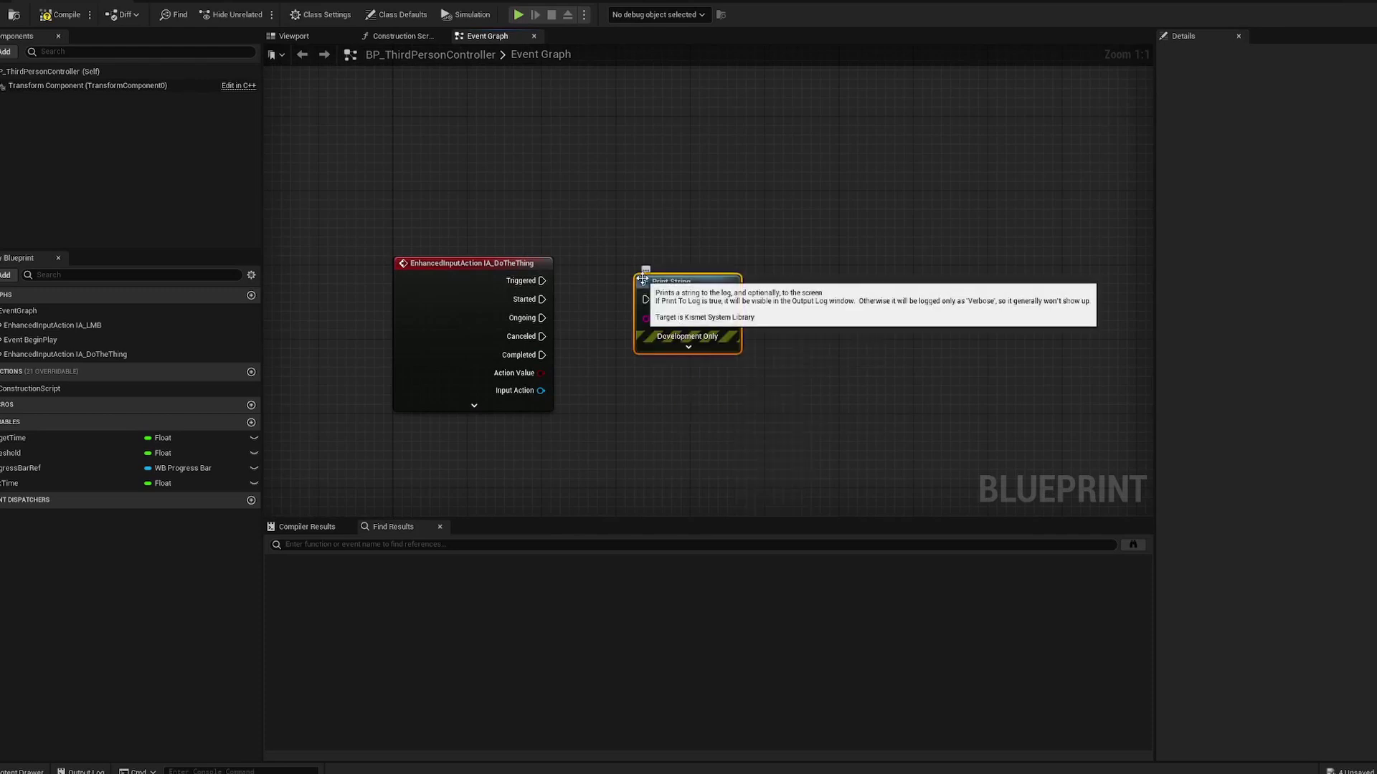
click(695, 318)
text(DO THE THINGGGGG)
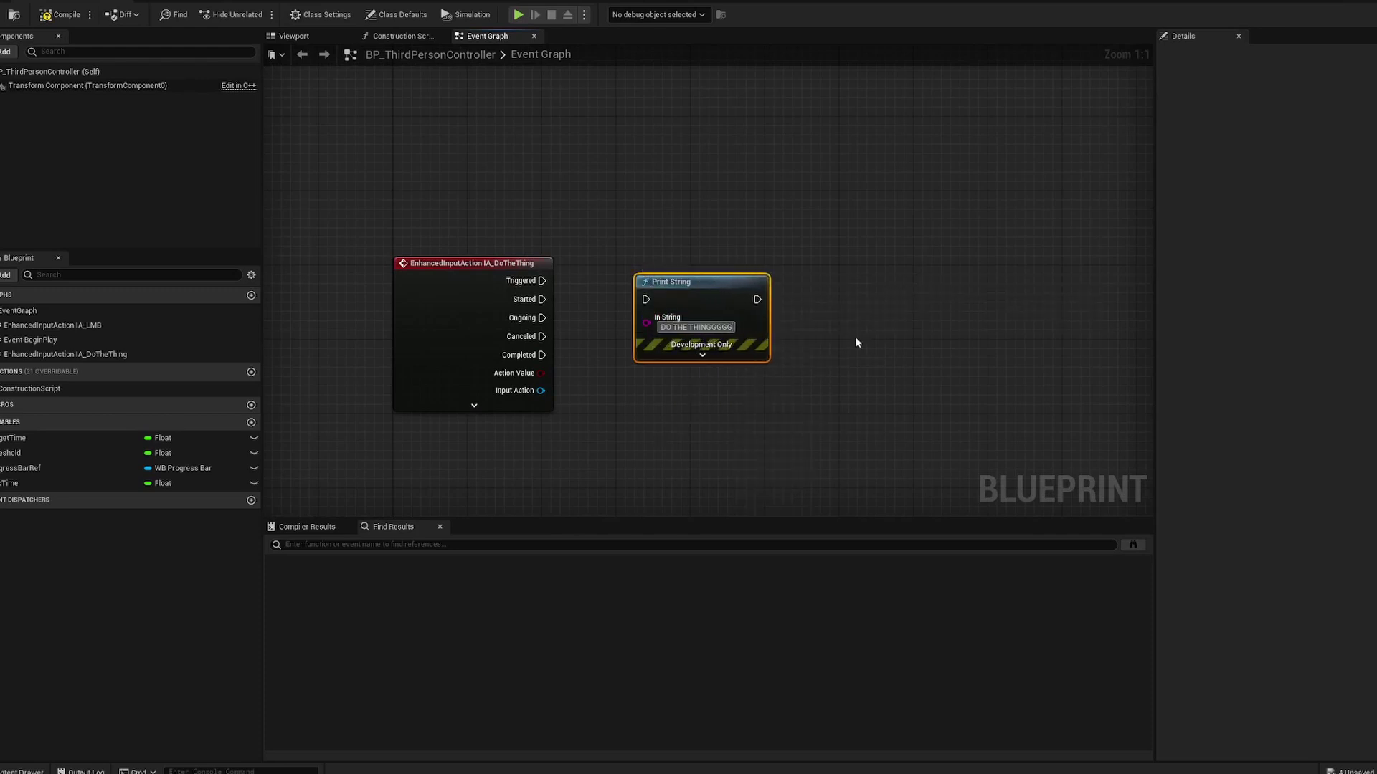
Set the Print String duration to 10, make its text green, and wire Triggered to it.
click(702, 354)
click(693, 407)
text(10)
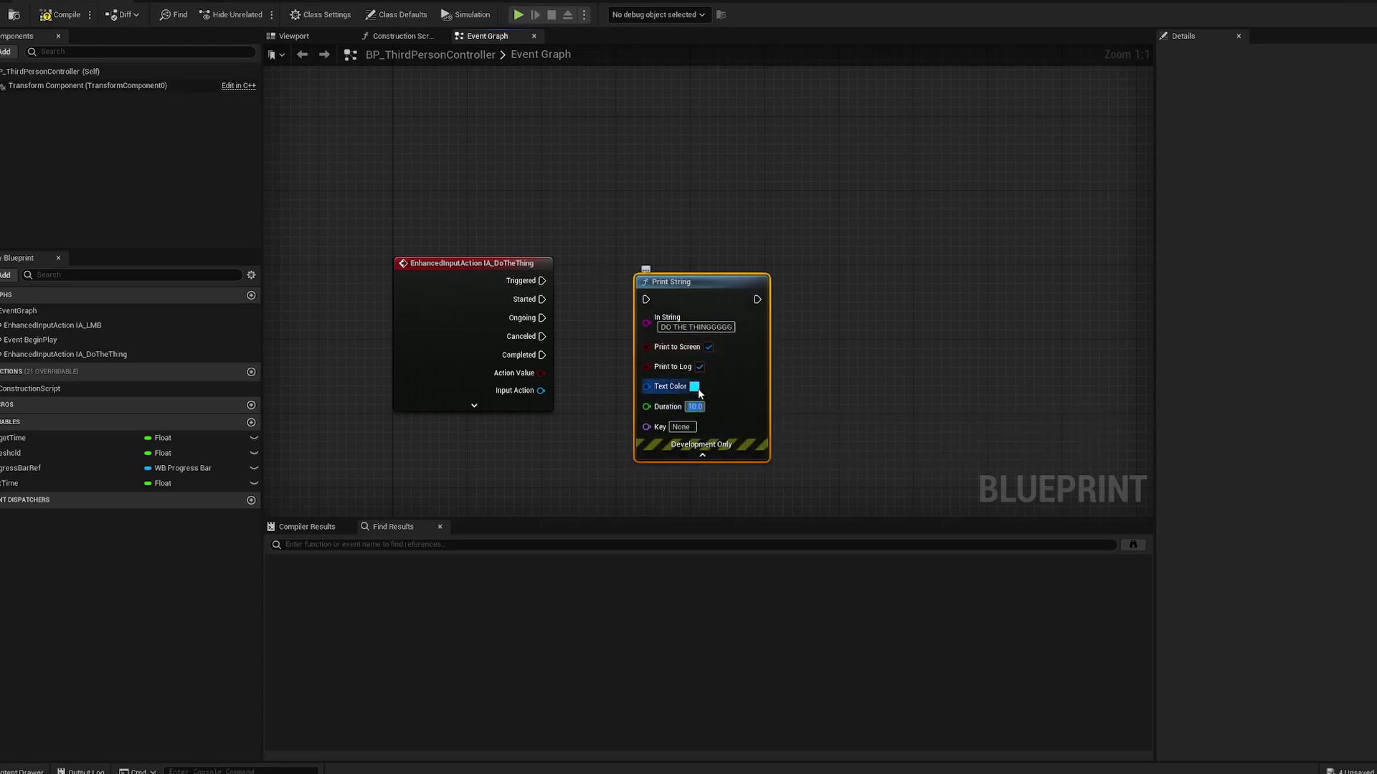
click(694, 386)
click(753, 532)
drag(753, 532, 746, 542)
drag(867, 437, 864, 503)
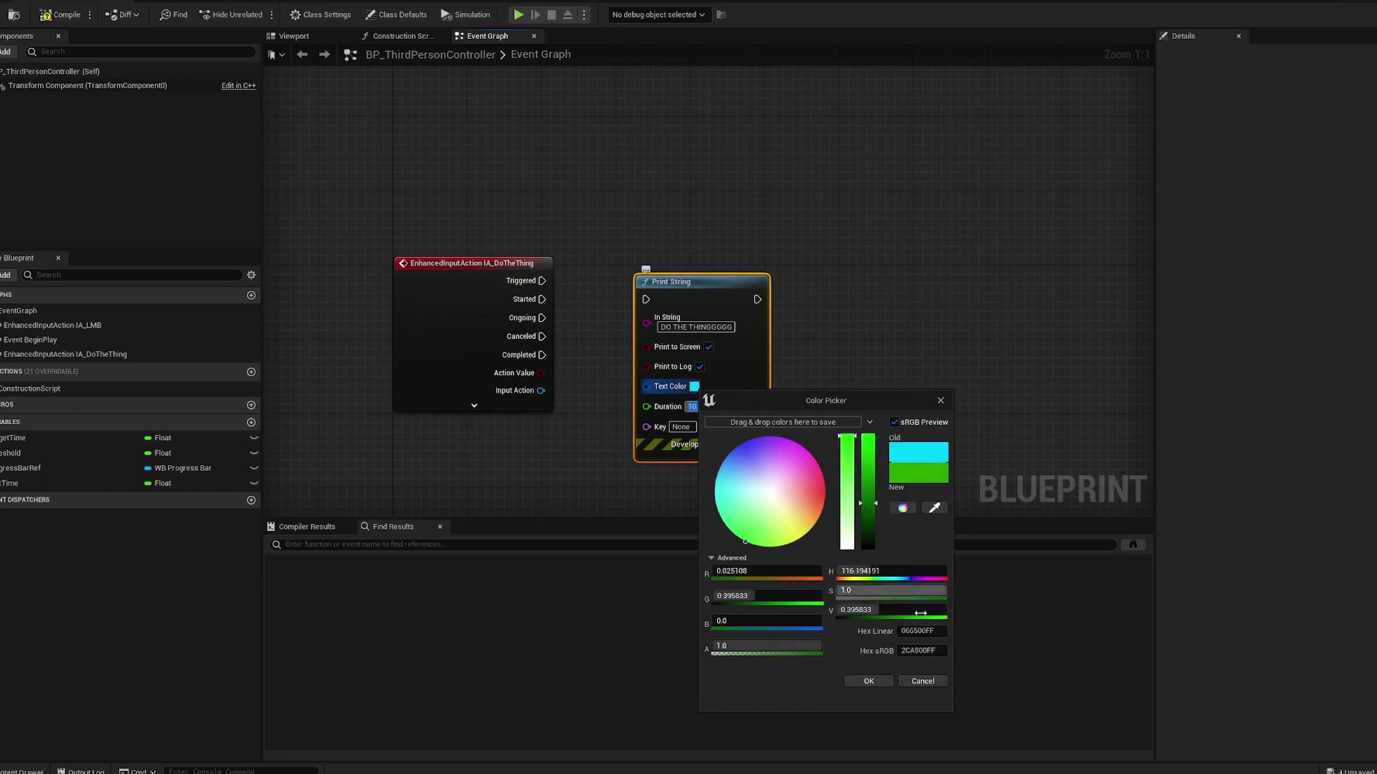
click(882, 684)
drag(542, 280, 739, 273)
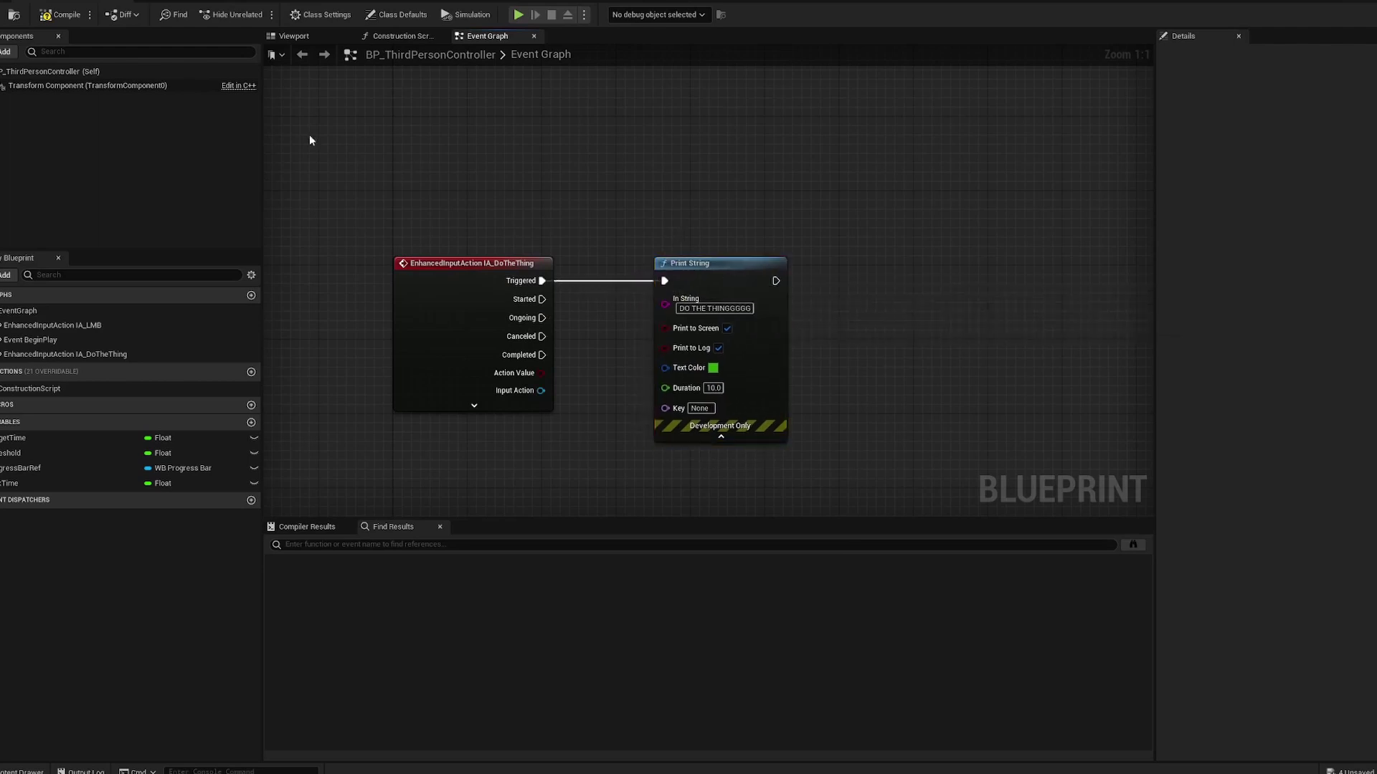
Compile BP_ThirdPersonController, then play ThirdPersonMap in the editor and fire the chorded action.
click(45, 15)
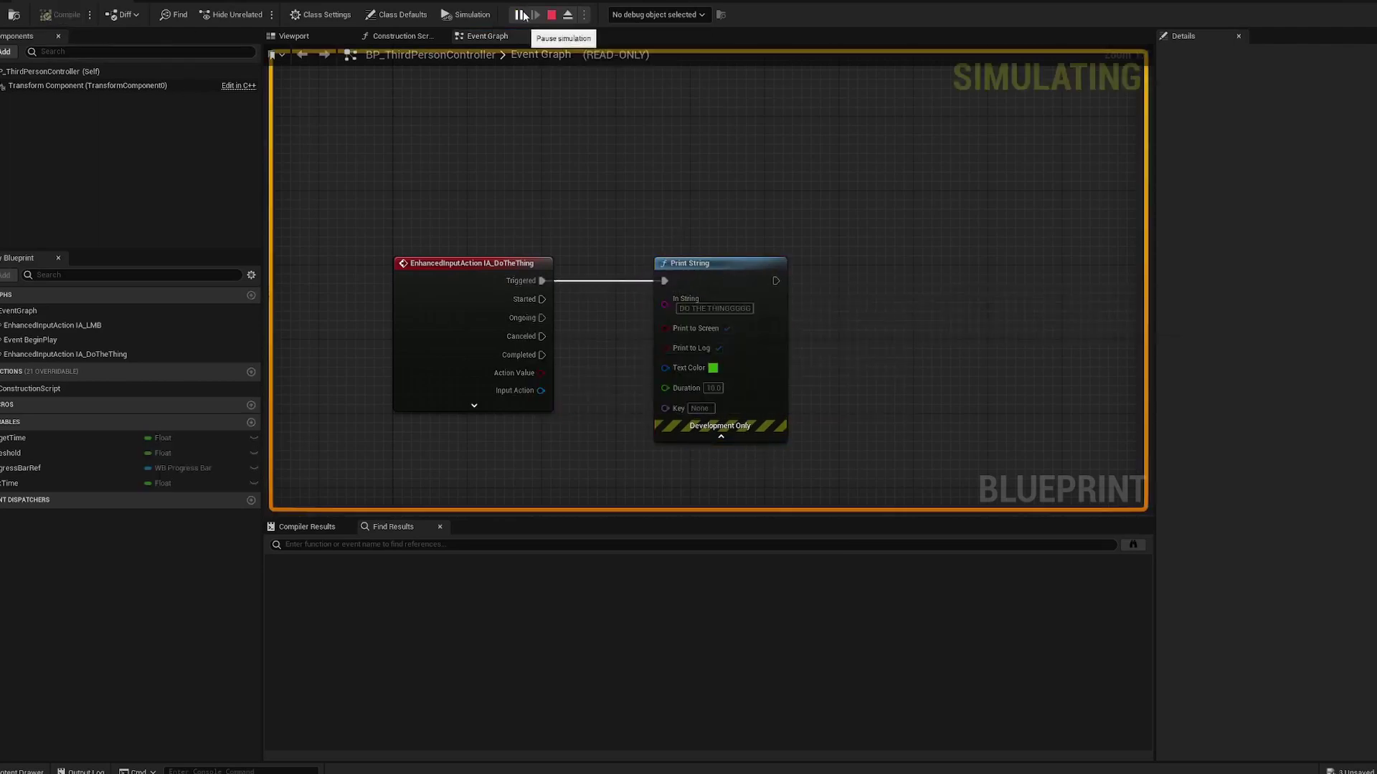
click(518, 15)
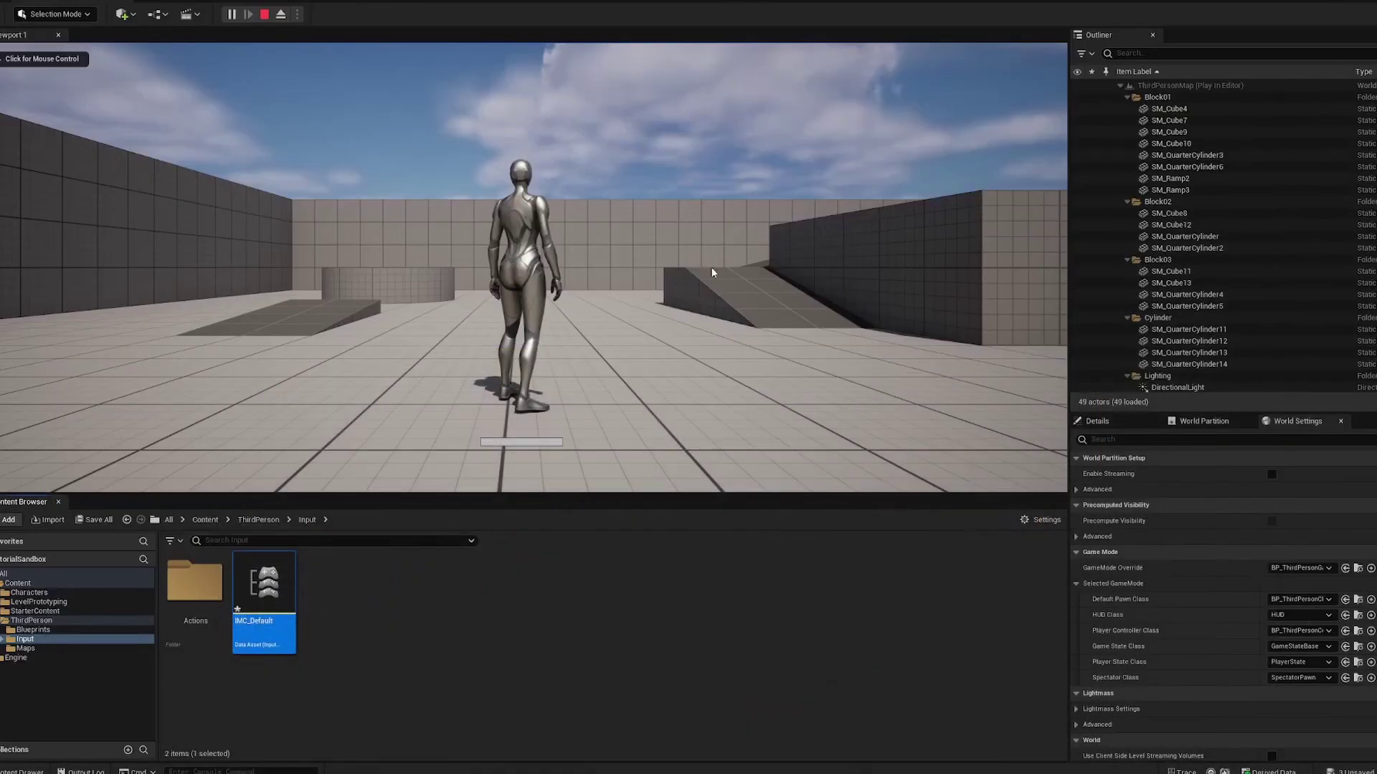
click(689, 219)
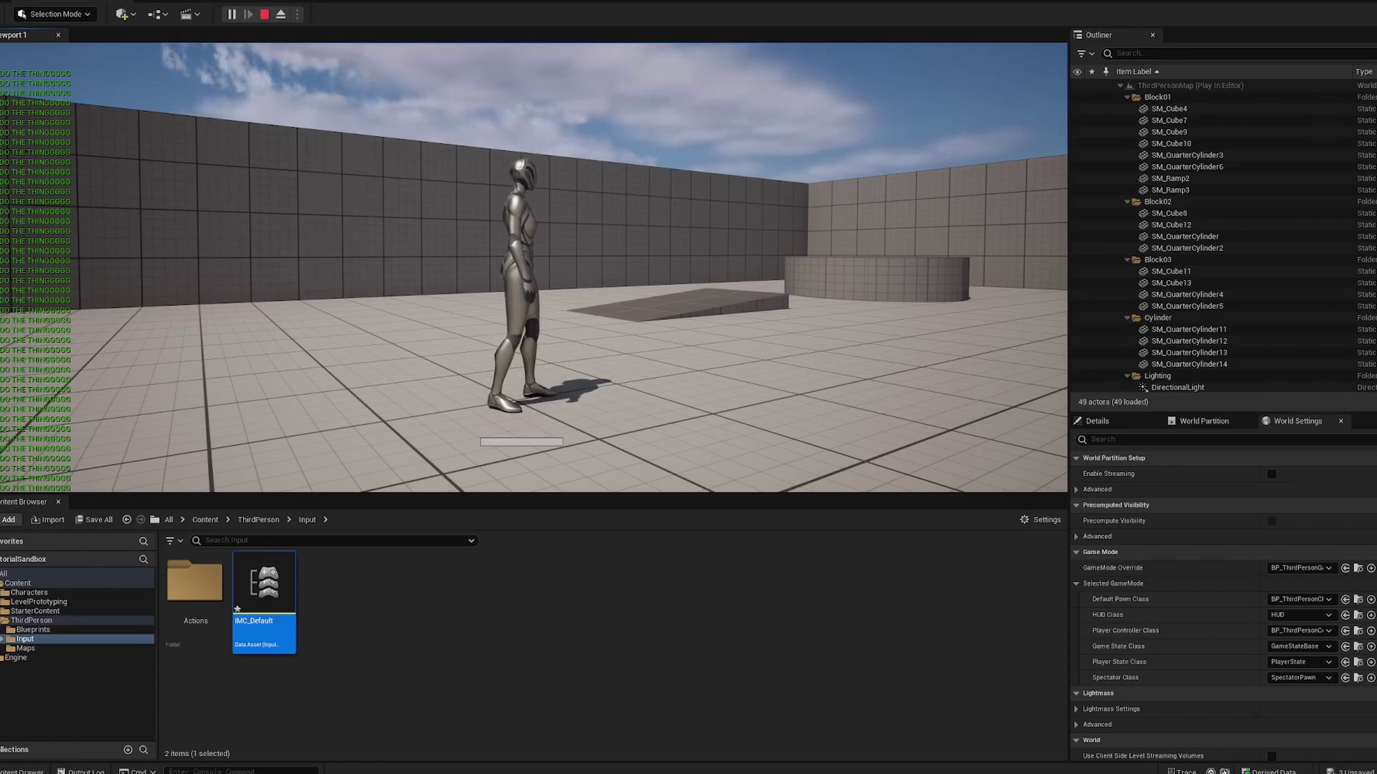
click(533, 268)
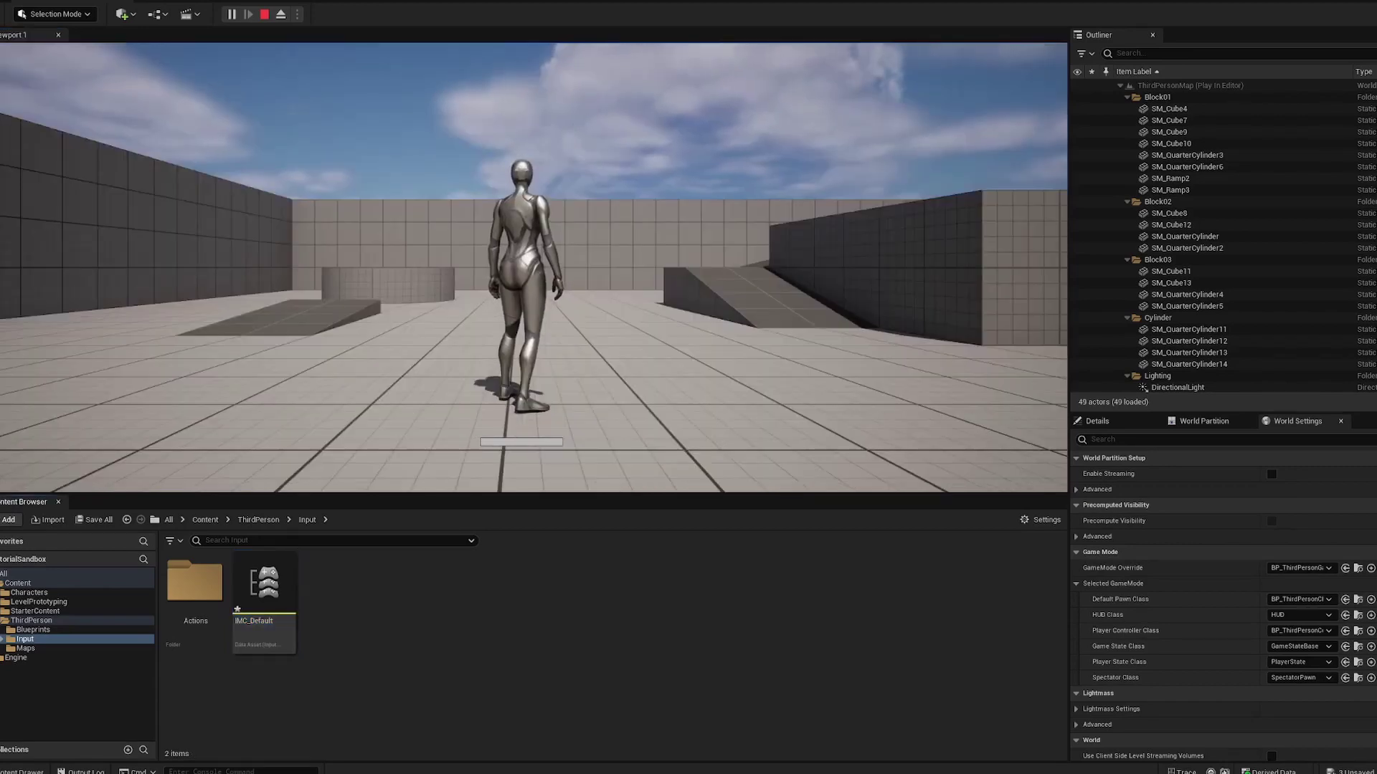